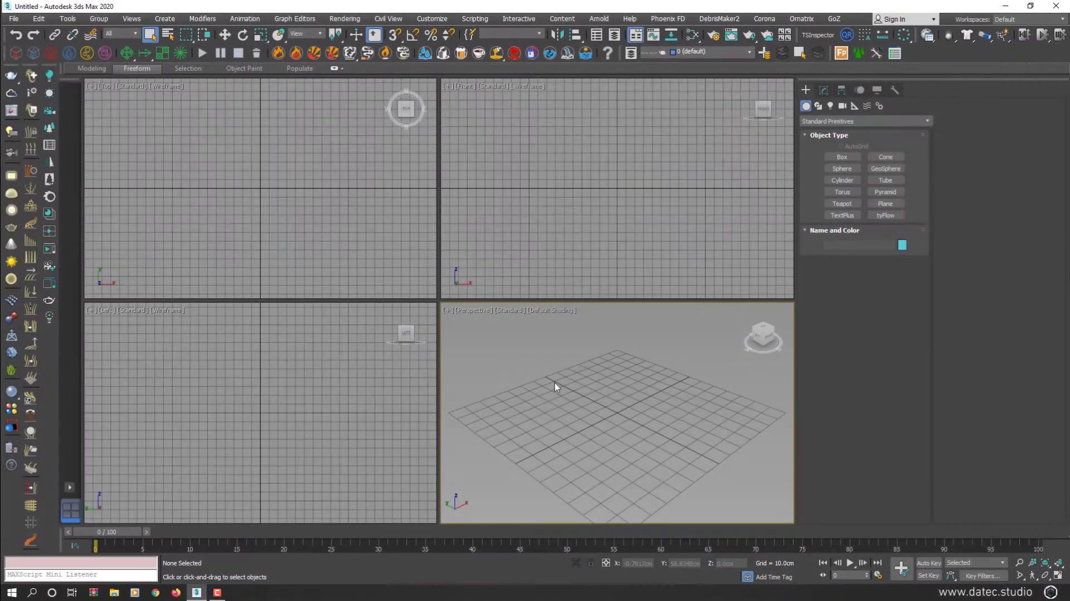
- Maximize the Perspective viewport with Alt+W so it fills the whole viewport area
key("alt+w")
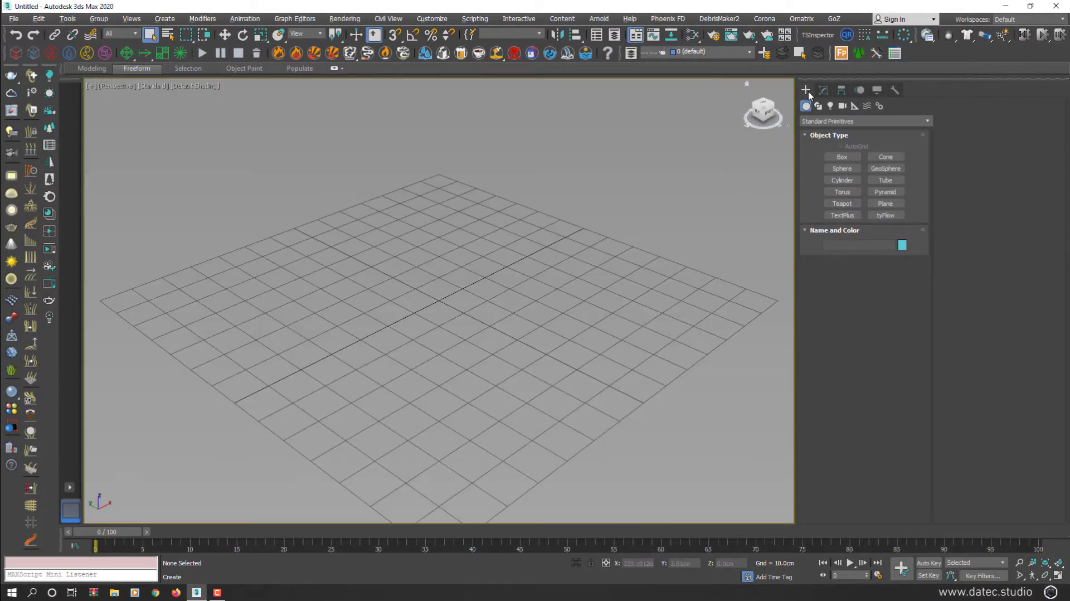
- Draw a Plane across the ground grid and toggle its wireframe edge display
left_click(885, 203)
left_click_drag(440, 301, 378, 357)
right_click(377, 358)
key("F4")
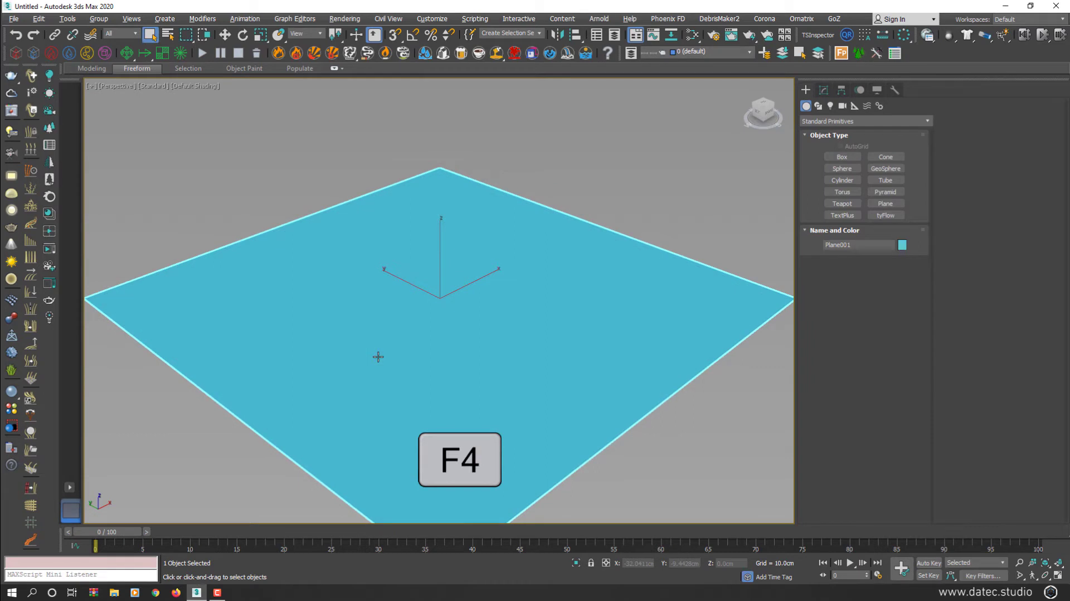
key("F4")
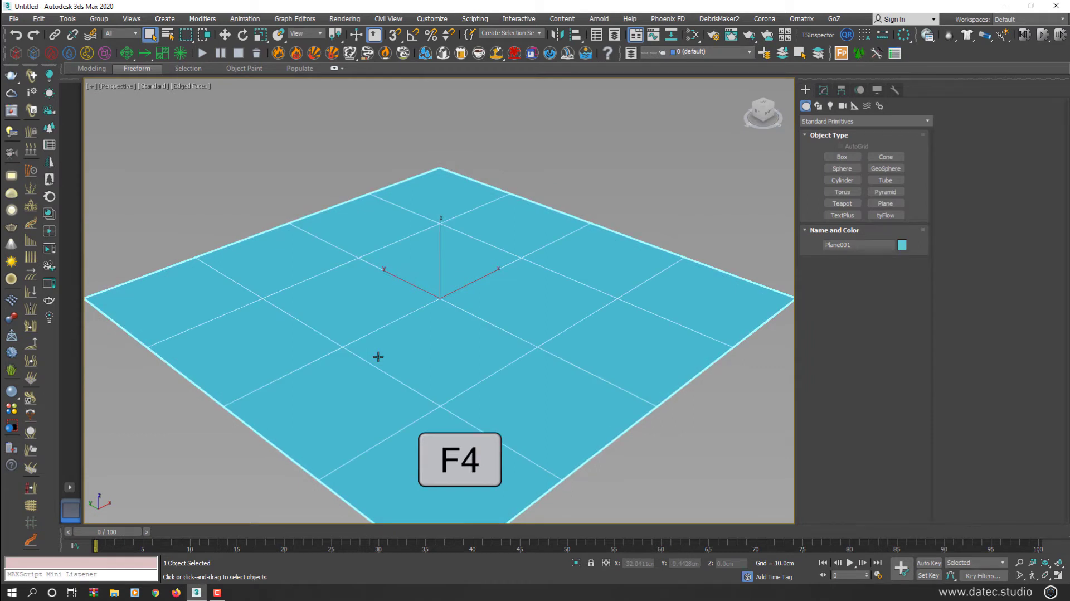
- Convert the plane to Editable Poly, subdivide it twice with Ctrl+M, and hide edges
right_click(435, 297)
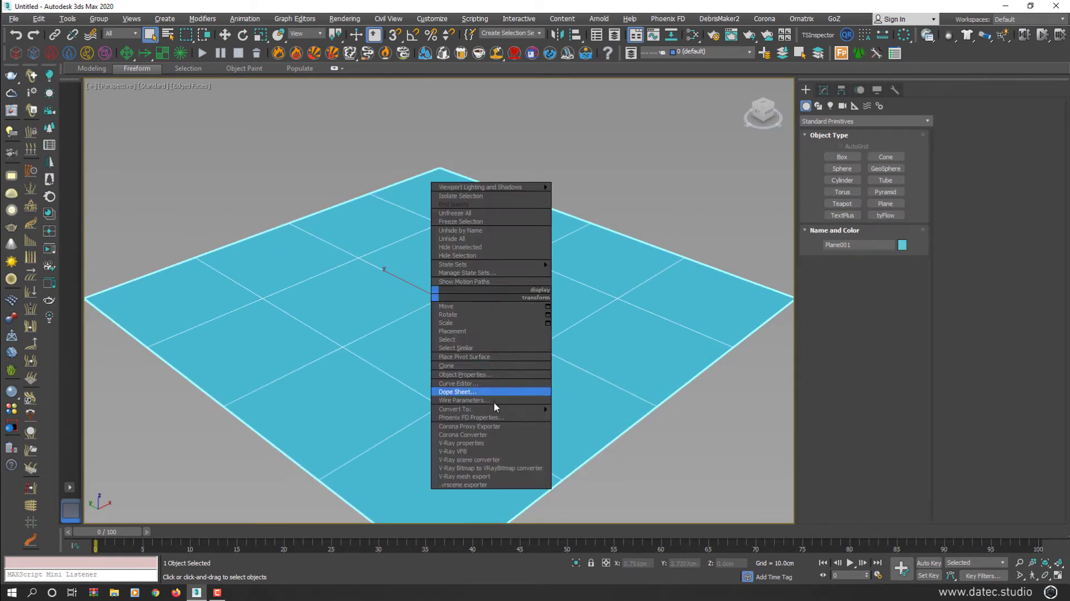
mouse_move(495, 409)
left_click(583, 417)
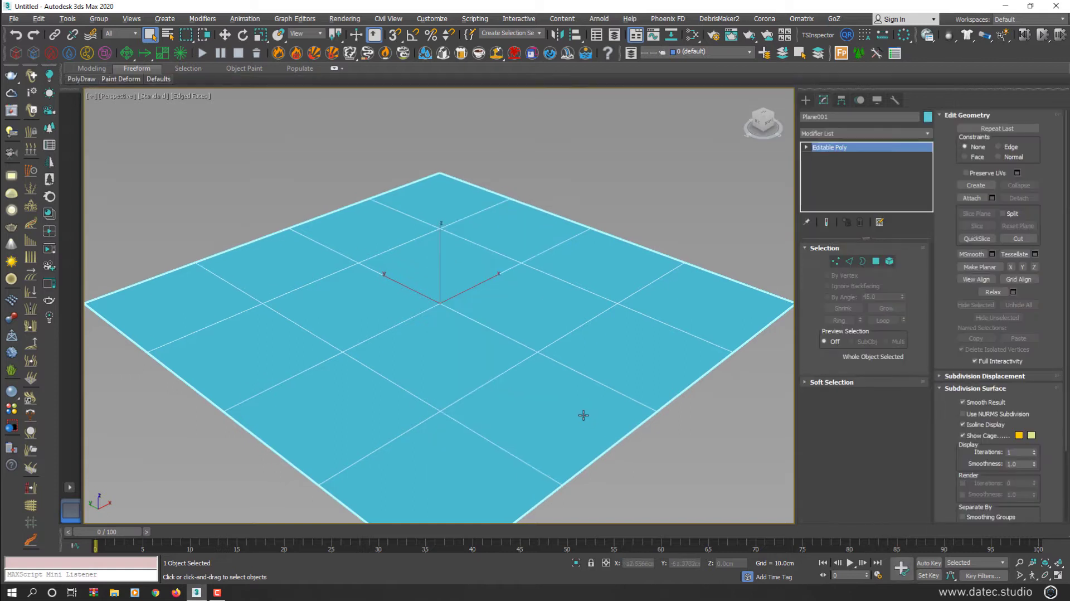
key("ctrl+m")
key("ctrl+m")
key("ctrl+m")
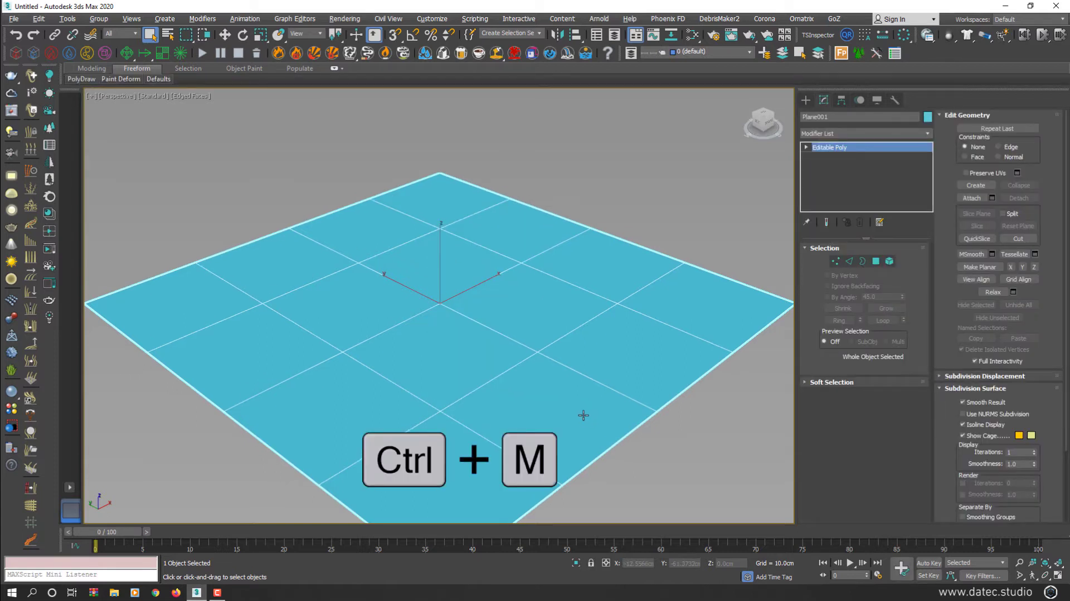
key("ctrl+m")
key("ctrl+m")
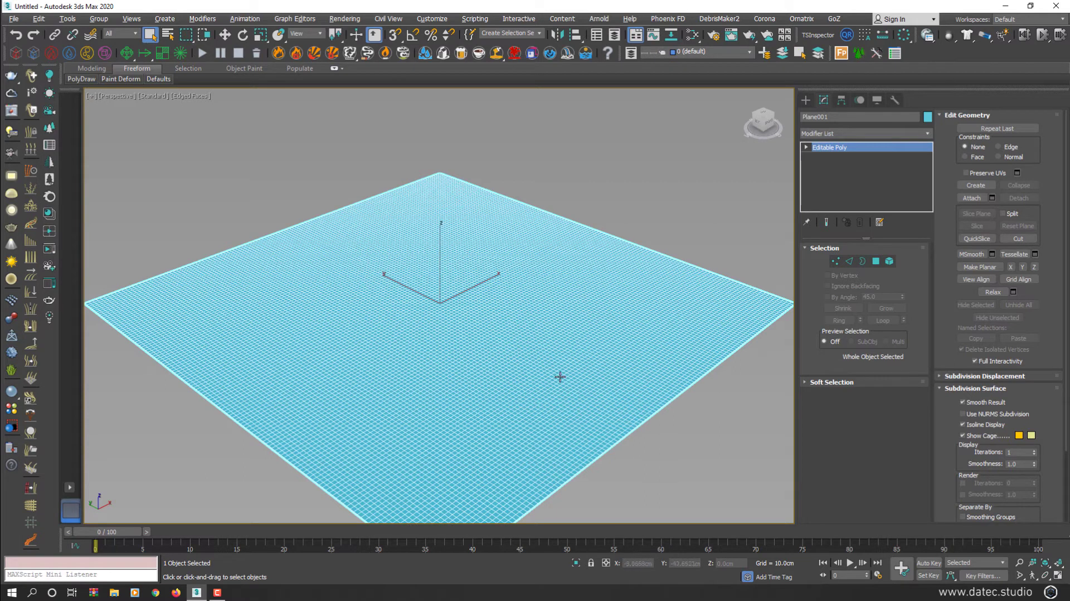
key("F4")
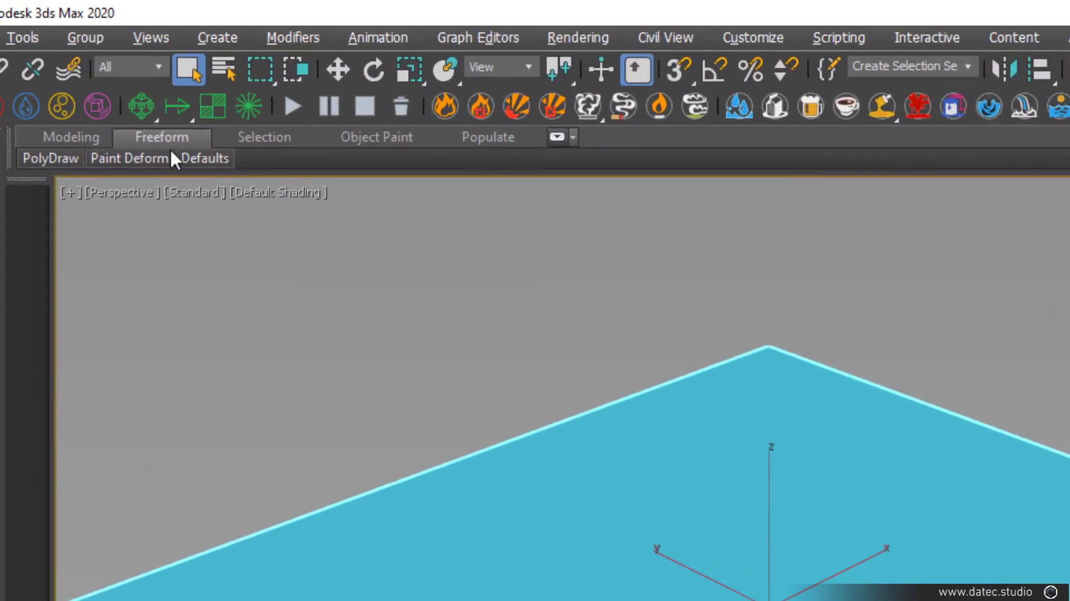
- Expand the Freeform panels and the Paint Deformation rollout (Push/Pull 10.0cm, brush 20.0cm)
left_click(161, 140)
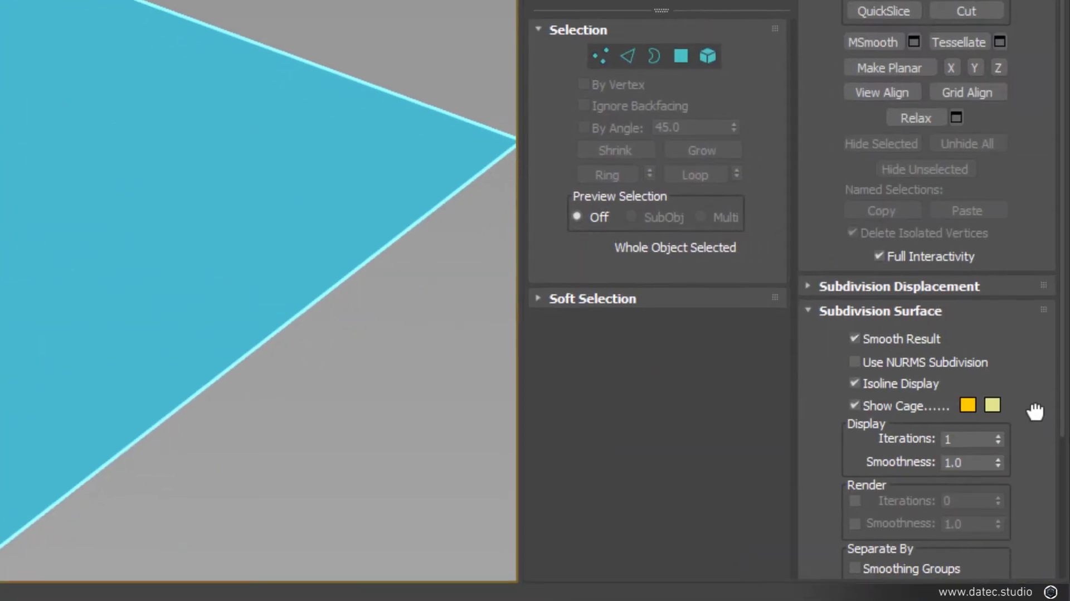
scroll(1034, 411, "down", 5)
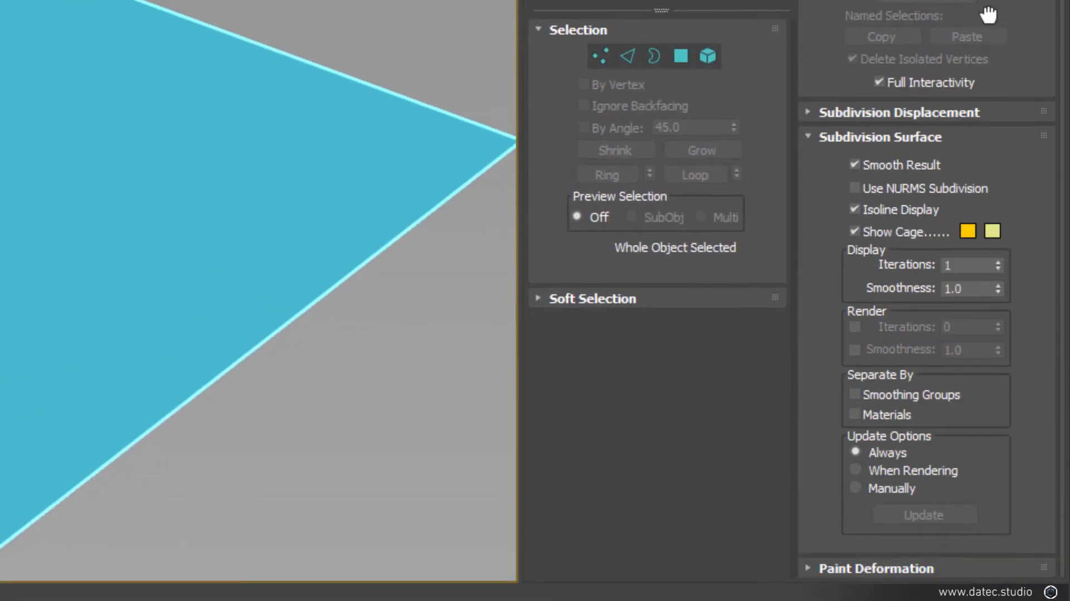
left_click(896, 565)
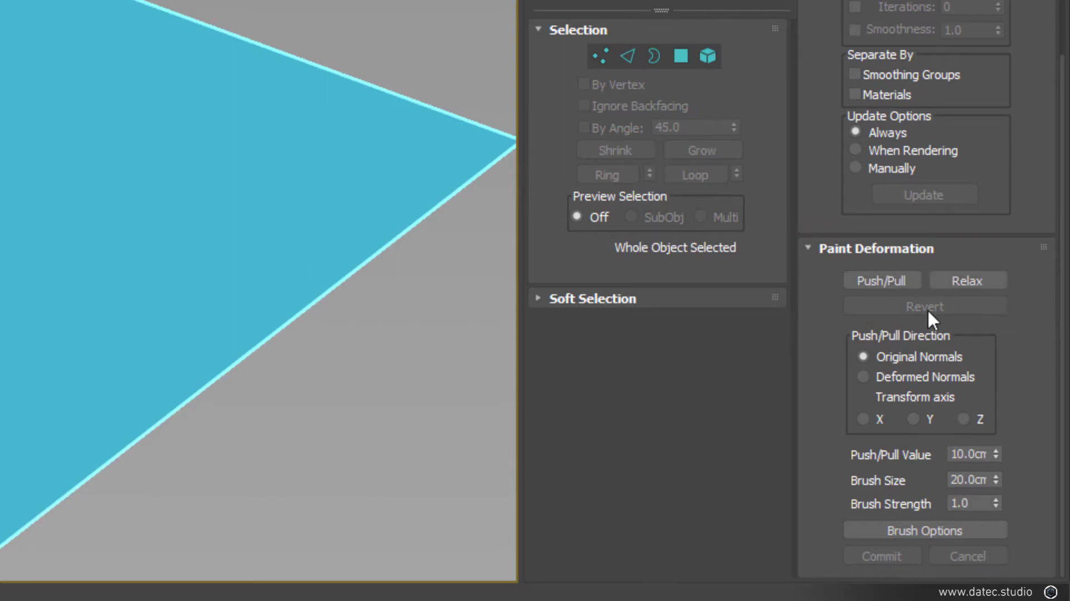
- With Push/Pull, raise a mound near the centre, then Alt-paint a curved trough beside it
left_click(859, 283)
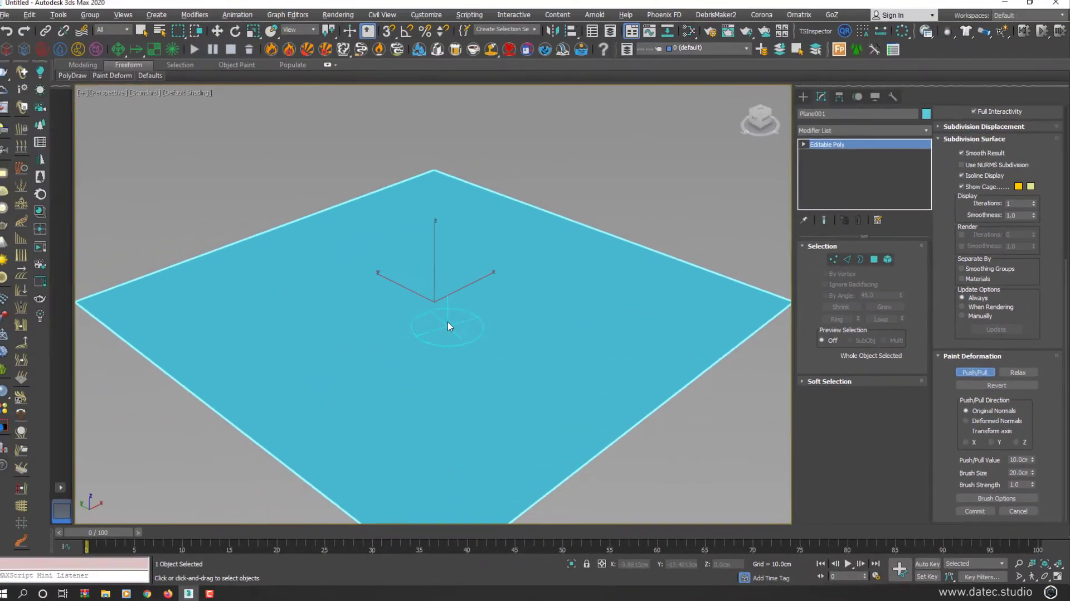
mouse_move(444, 327)
left_mouse_down()
mouse_move(455, 305)
mouse_move(397, 353)
mouse_move(467, 330)
mouse_move(459, 283)
mouse_move(416, 304)
mouse_move(447, 333)
mouse_move(467, 295)
mouse_move(424, 319)
mouse_move(442, 299)
left_mouse_up()
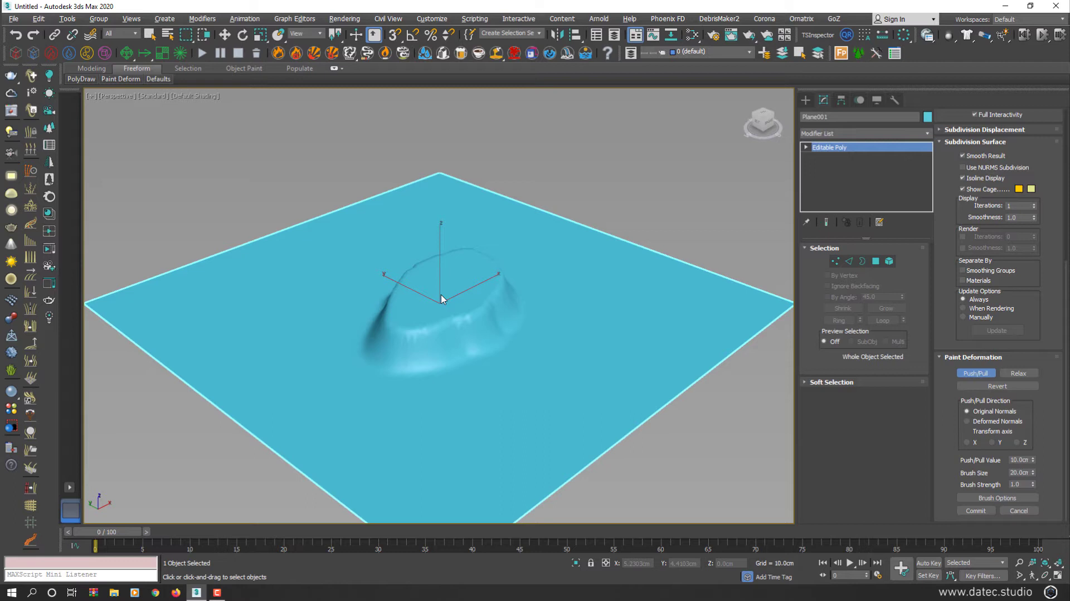
key("alt")
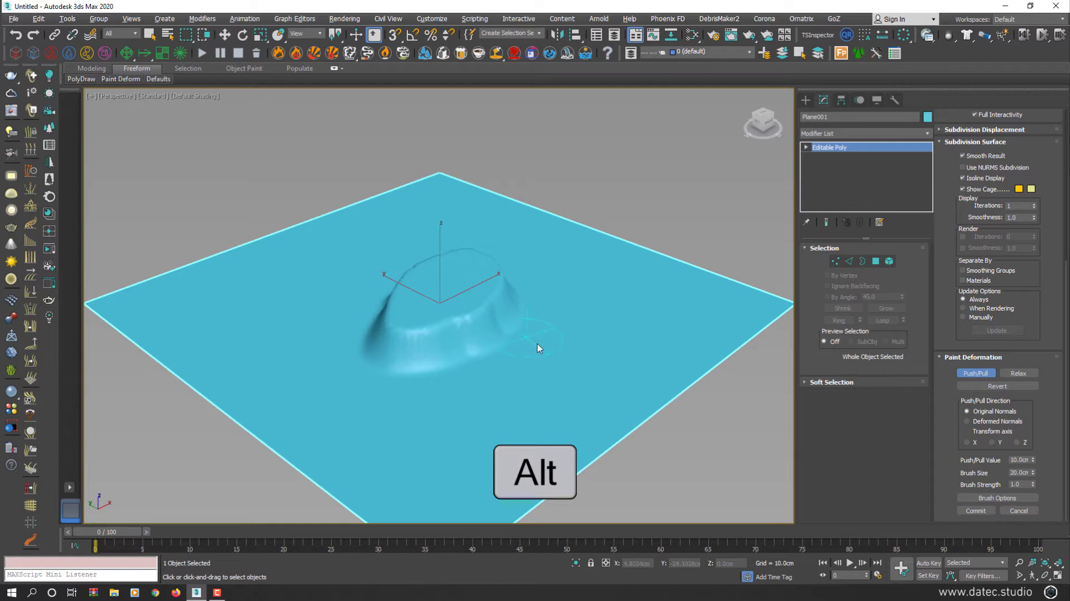
mouse_move(568, 335)
left_mouse_down("alt")
mouse_move(564, 357)
mouse_move(515, 396)
mouse_move(603, 358)
mouse_move(588, 373)
mouse_move(546, 393)
mouse_move(609, 347)
mouse_move(560, 377)
mouse_move(490, 399)
mouse_move(586, 357)
mouse_move(437, 408)
mouse_move(543, 397)
mouse_move(449, 437)
mouse_move(561, 405)
mouse_move(526, 428)
mouse_move(438, 445)
mouse_move(592, 391)
mouse_move(628, 358)
mouse_move(529, 430)
left_mouse_up("alt")
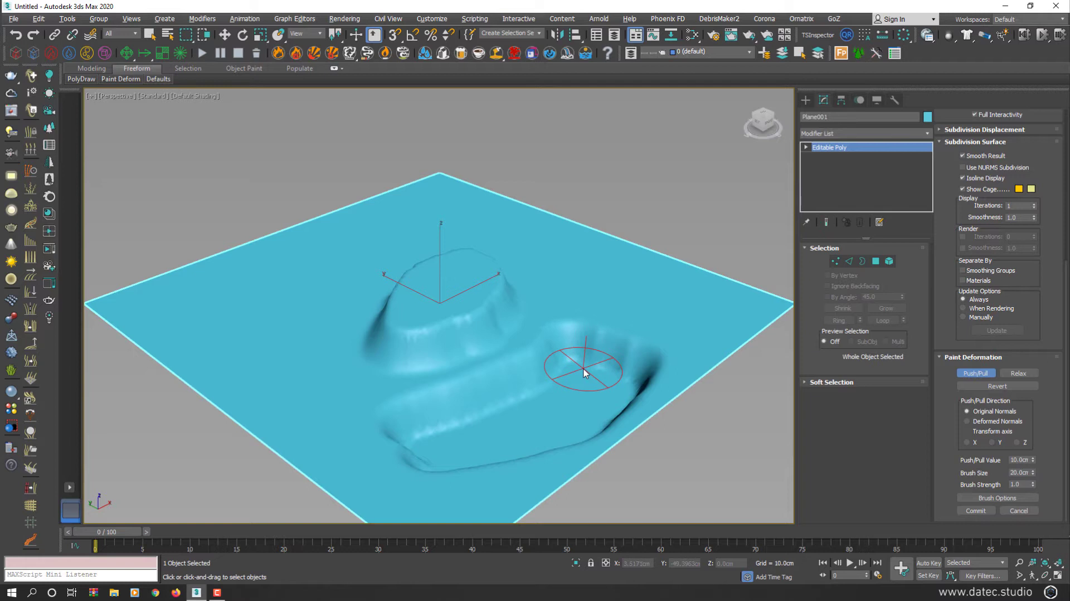
left_click_drag(583, 372, 582, 372, "alt")
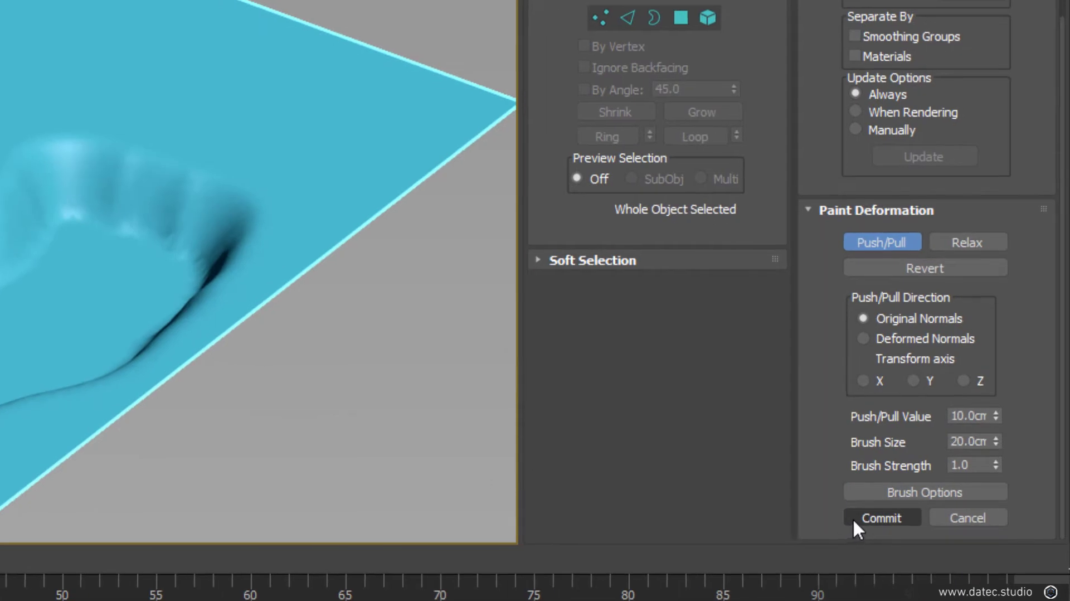
- Cancel all painted deformation and reactivate Push/Pull at 10.0cm value, 20.0cm brush
left_click(967, 518)
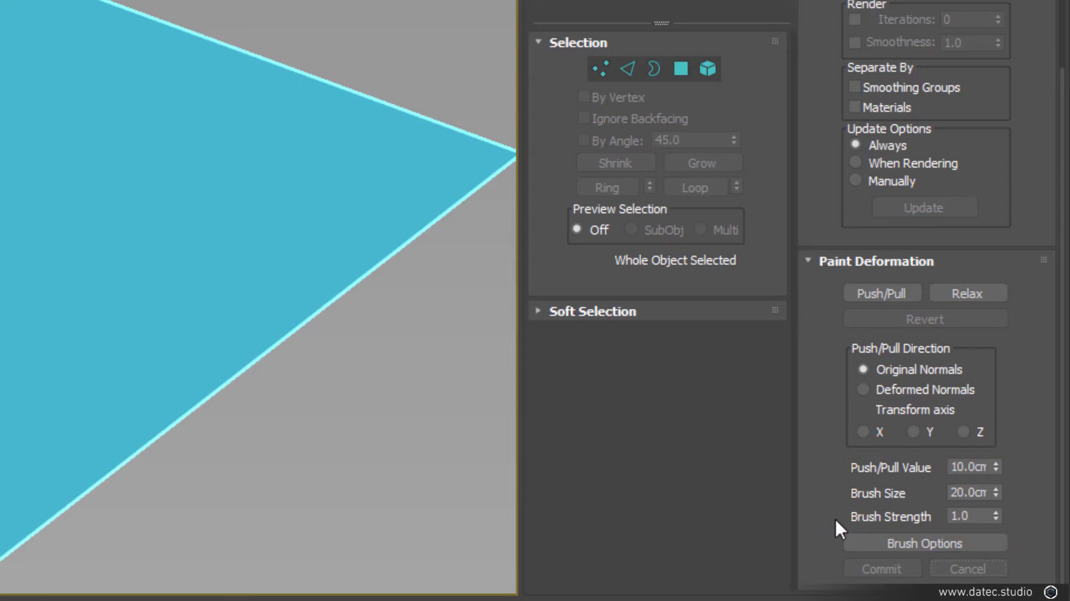
left_click(865, 295)
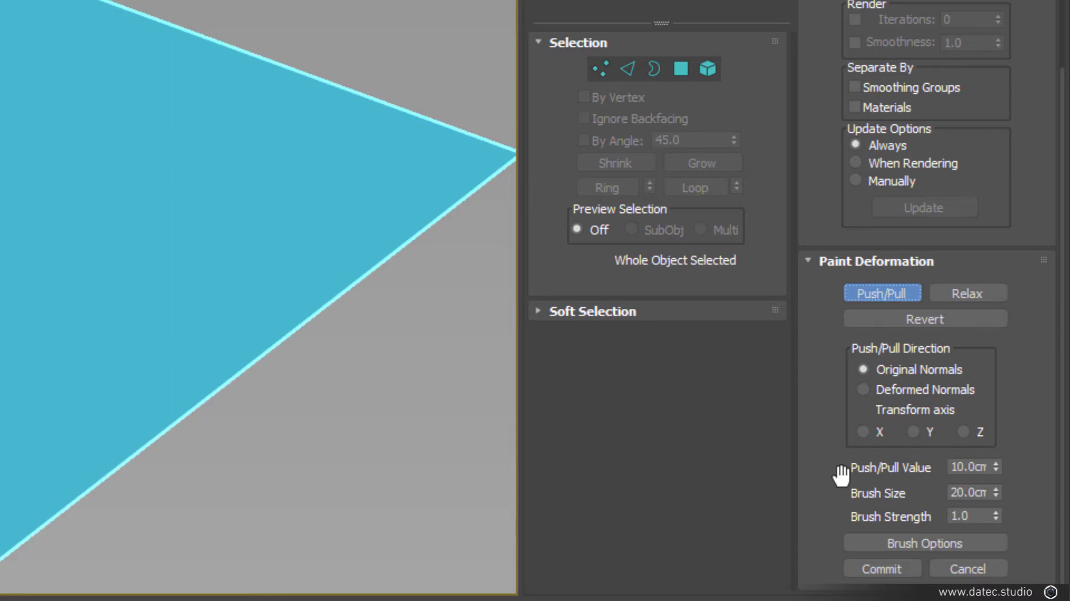
- Set Push/Pull Value to 20 cm and paint a tall, steep-sided ridge across the plane
double_click(963, 466)
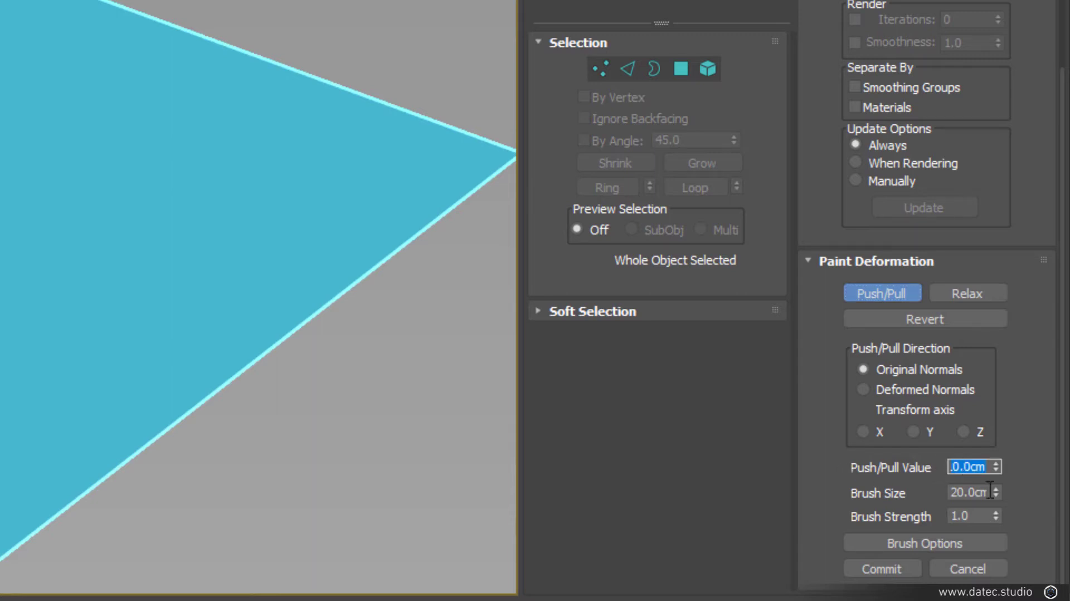
key("Return")
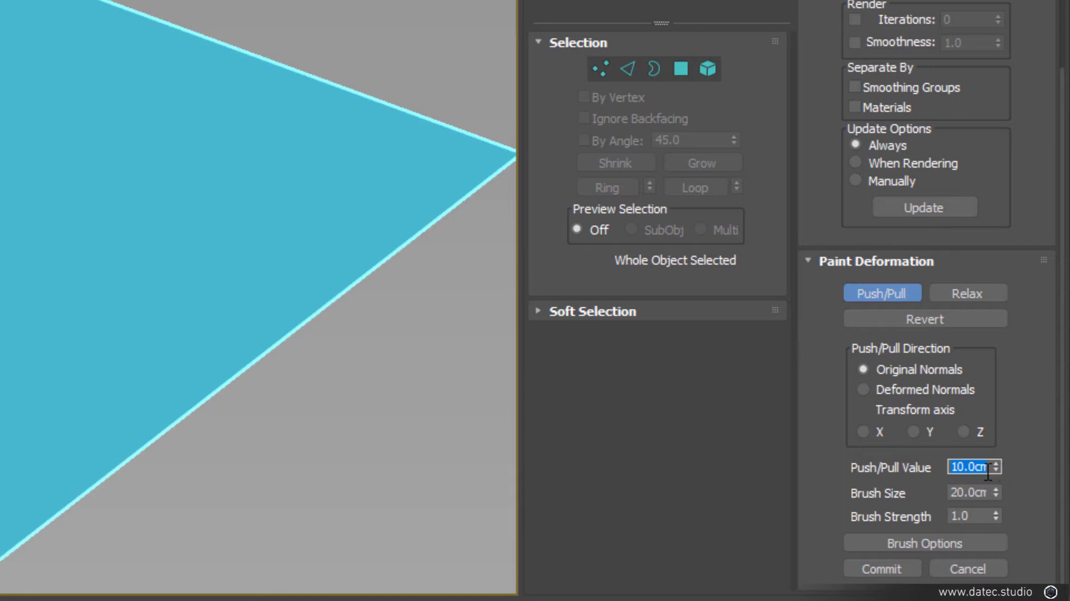
type("20")
key("Return")
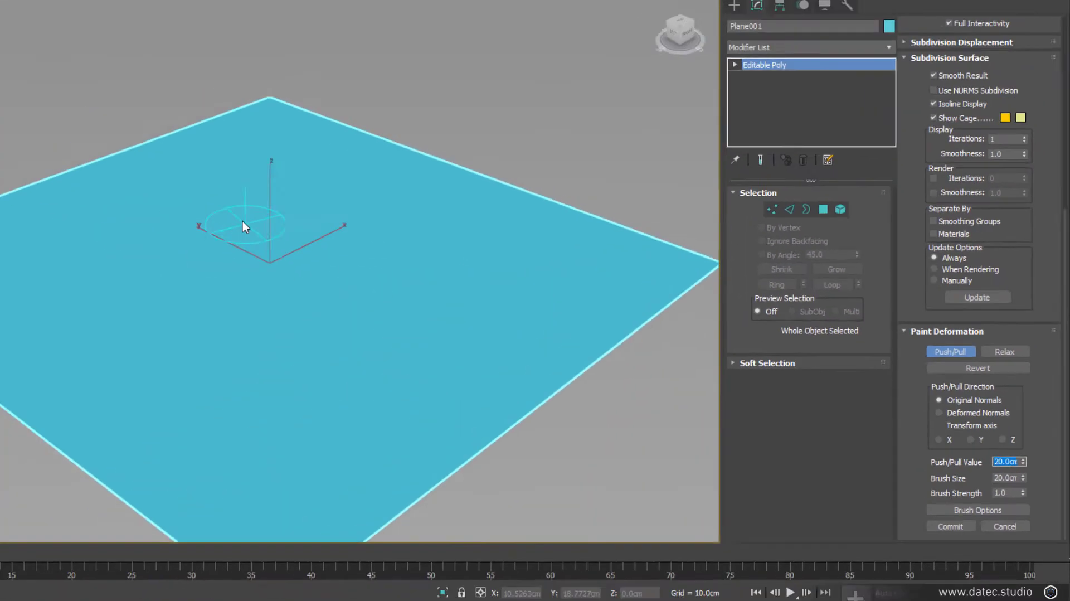
mouse_move(423, 262)
left_mouse_down()
mouse_move(384, 251)
mouse_move(399, 279)
mouse_move(433, 284)
mouse_move(310, 327)
left_mouse_up()
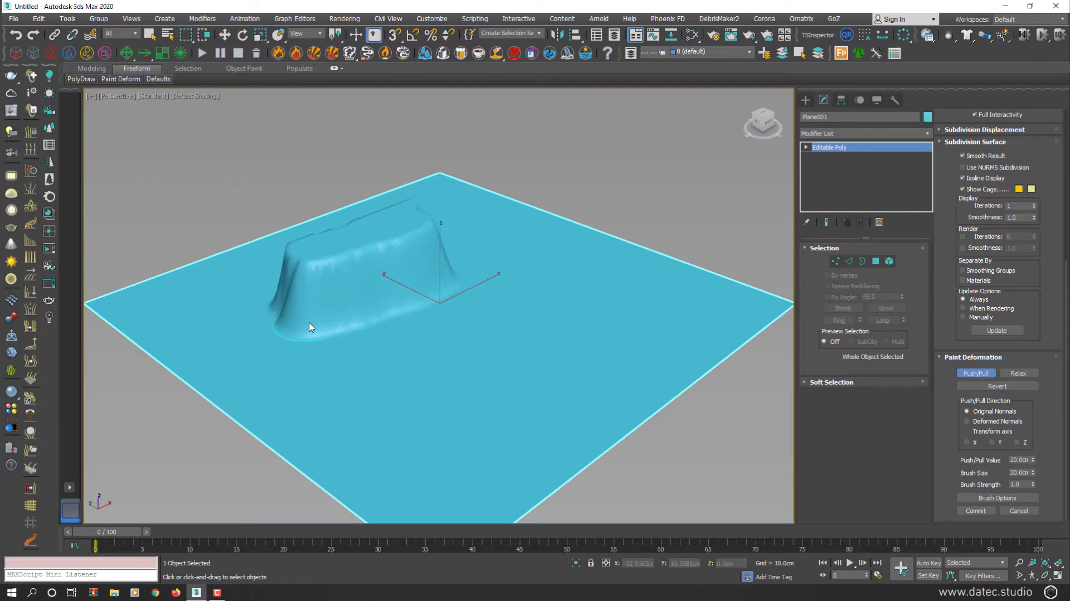
right_click(310, 327)
- Create a purple reference box on the plane with a height of 20 cm
left_click(805, 99)
left_click(841, 167)
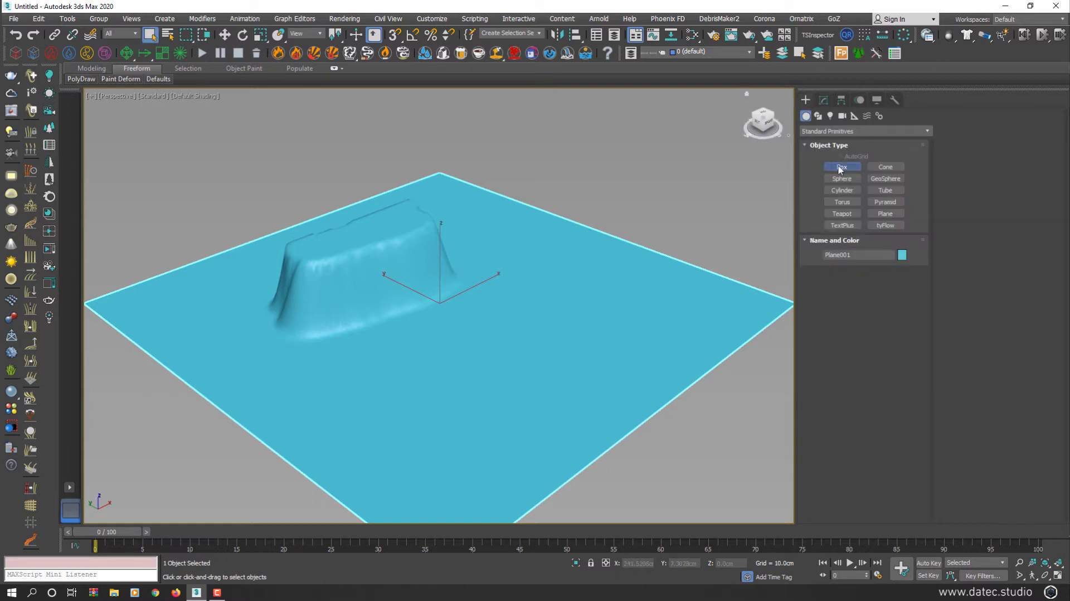
left_click_drag(465, 305, 396, 319)
left_click(406, 260)
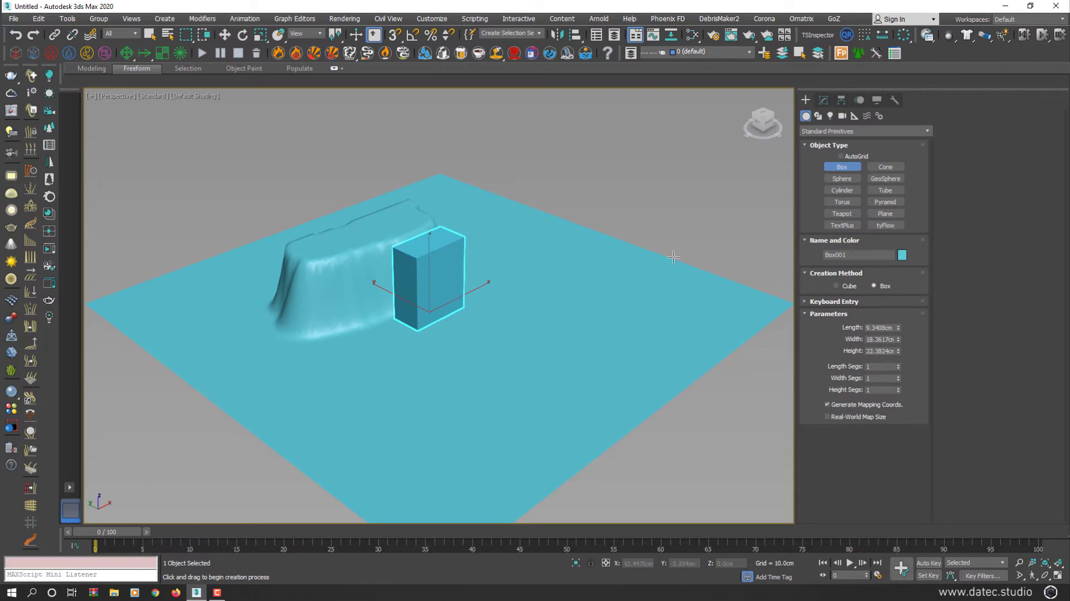
left_click(901, 255)
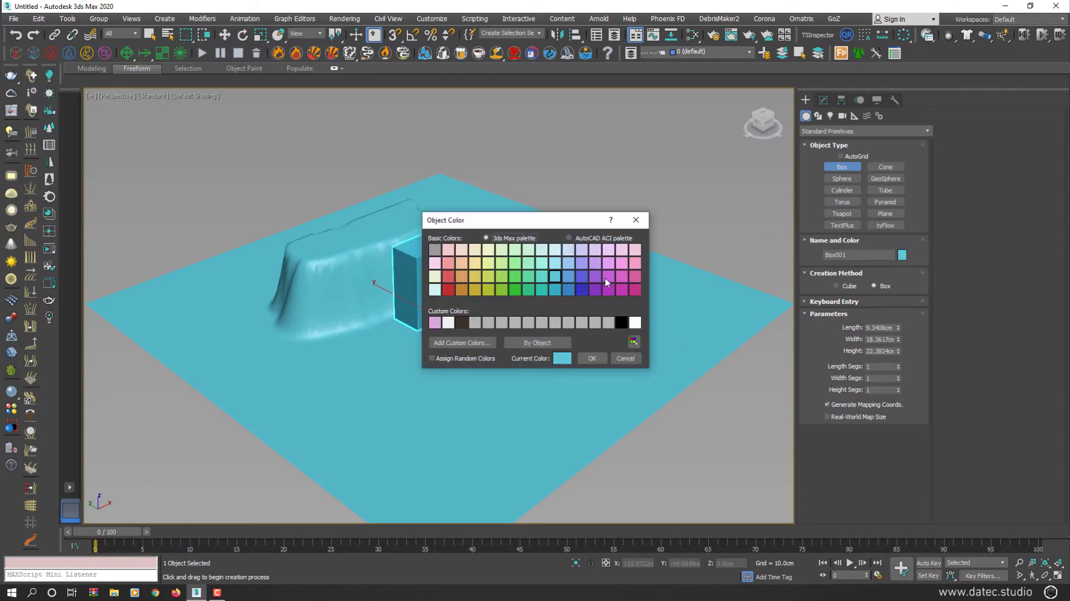
left_click(608, 276)
left_click(591, 357)
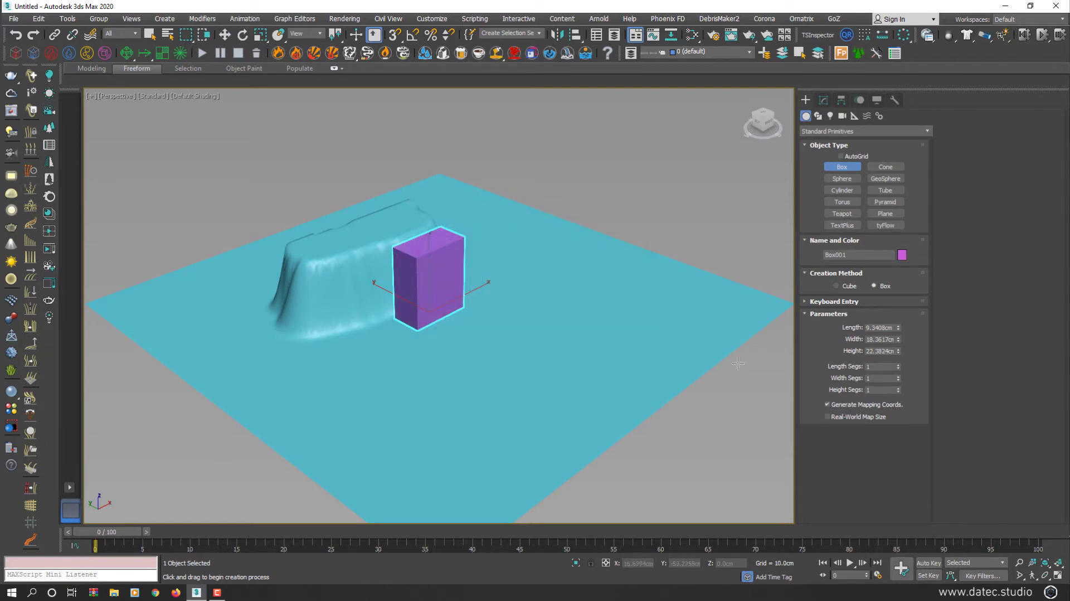
double_click(875, 350)
type("20")
key("Return")
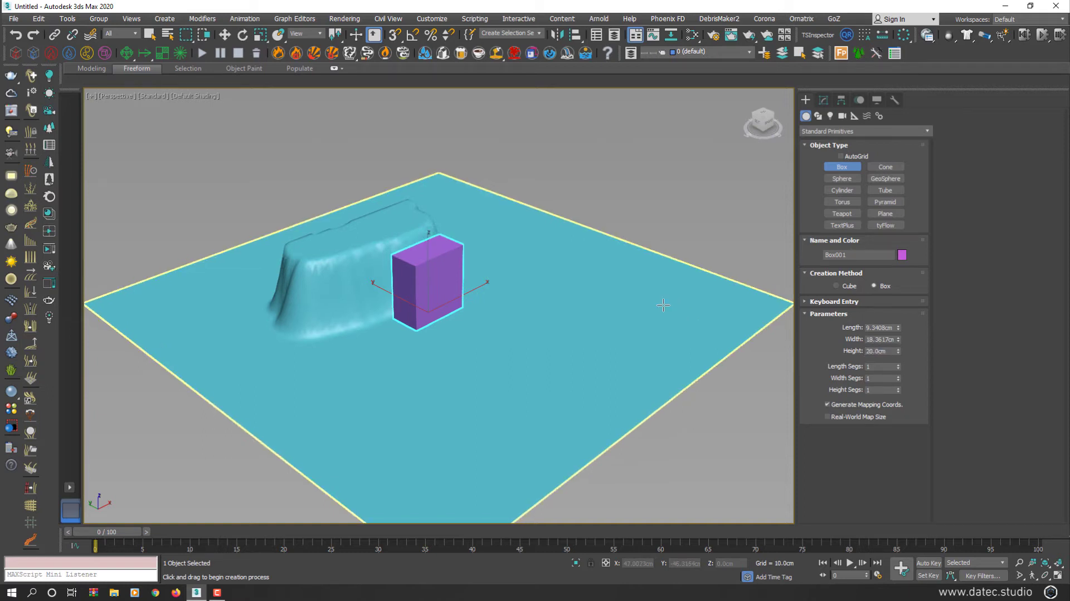
- Compare the box against the ridge in Front view, return to Perspective, and remove the box
key("f")
scroll(435, 275, "up", 6)
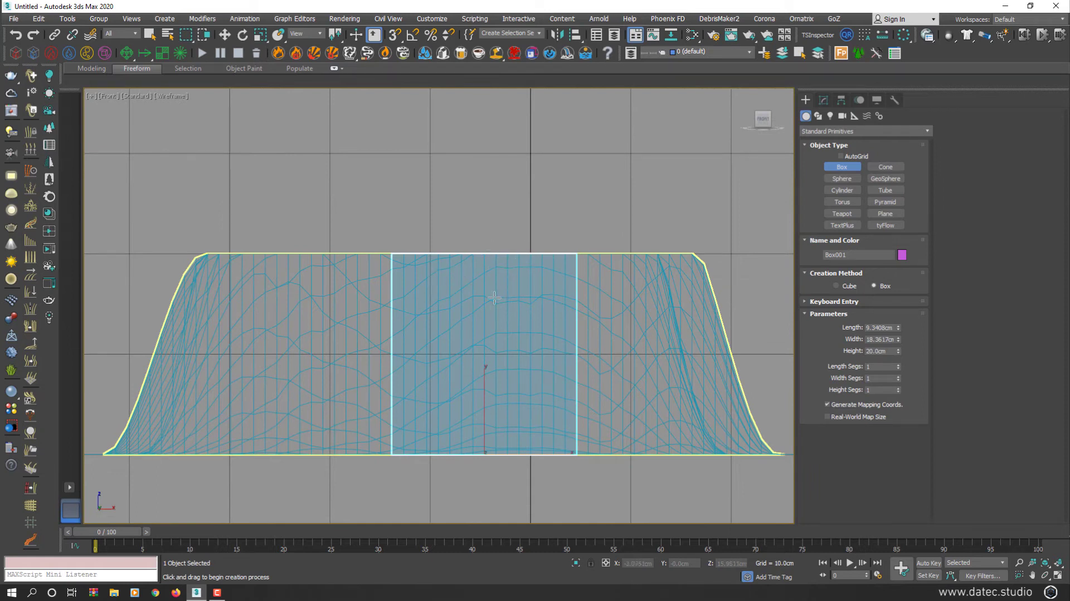
key("p")
right_click(491, 298)
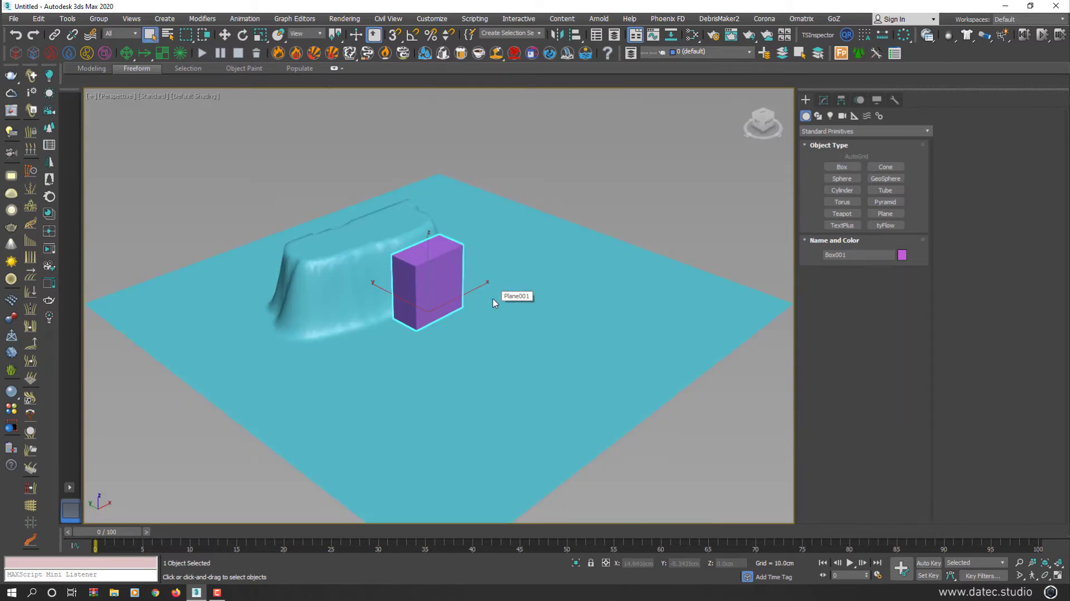
key("ctrl+z")
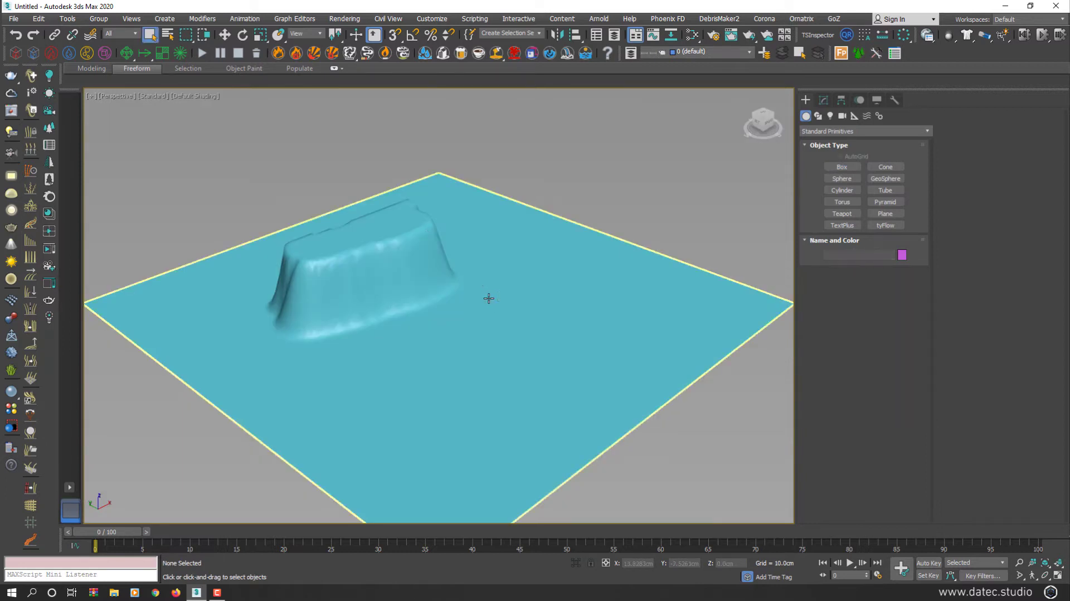
- Enlarge the Push/Pull brush to about 46 cm and raise a broad round plateau
left_click(822, 101)
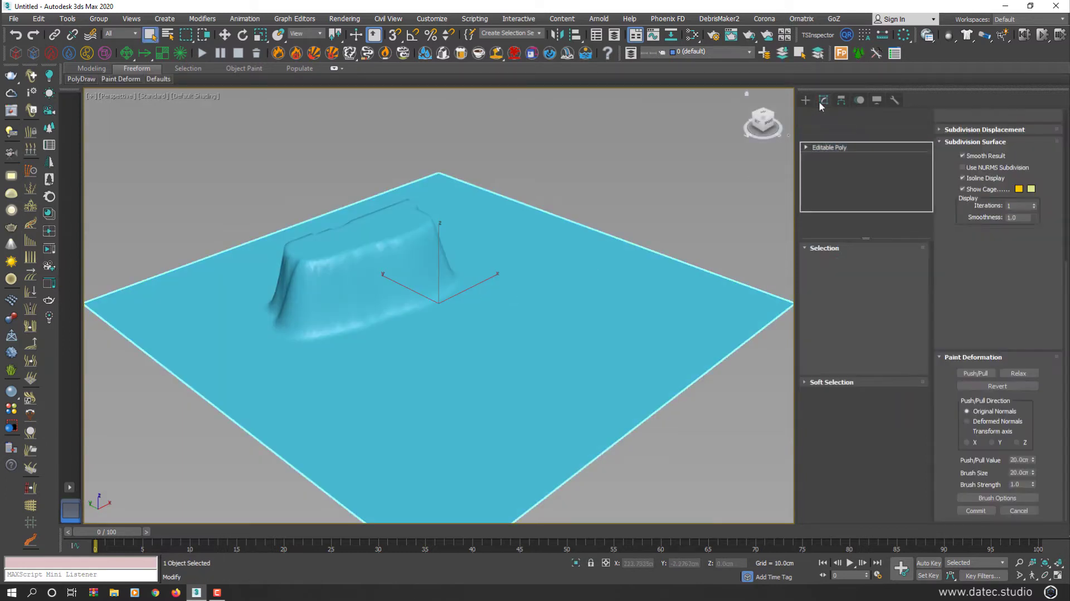
left_click(975, 373)
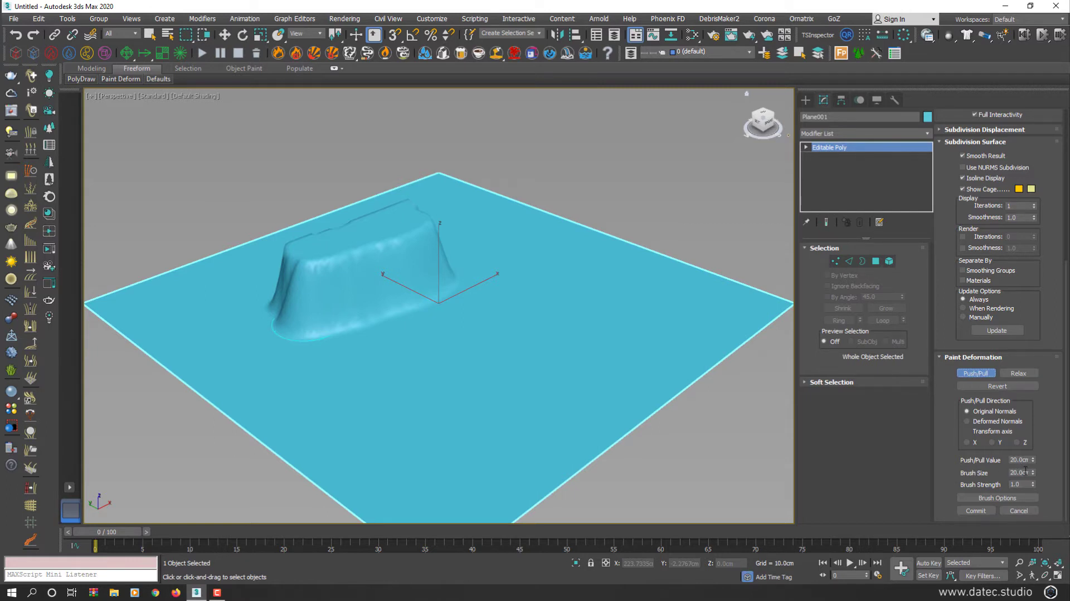
left_click_drag(1033, 476, 1037, 401)
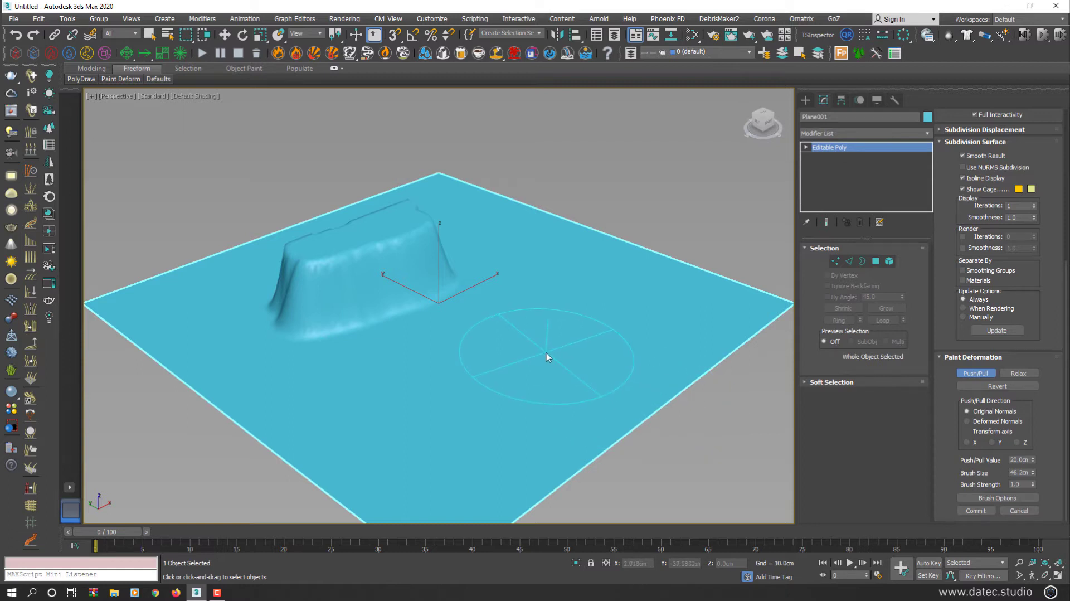
mouse_move(545, 354)
left_mouse_down()
mouse_move(516, 348)
mouse_move(565, 354)
mouse_move(491, 347)
mouse_move(491, 372)
left_mouse_up()
- Shrink the brush and raise a narrow column near the plane's front
left_click_drag(1032, 472, 1021, 518)
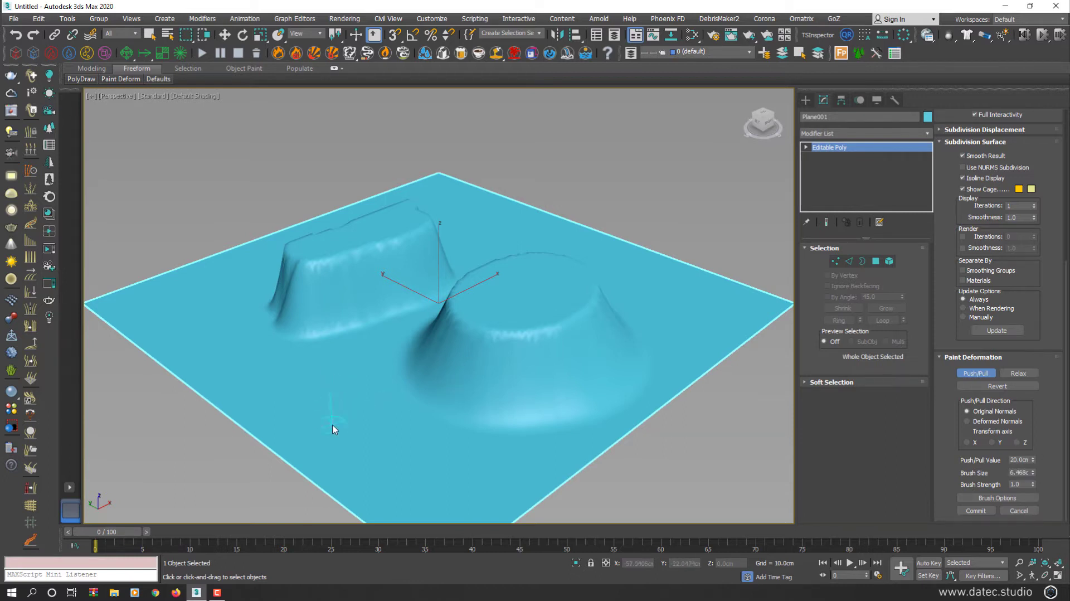
mouse_move(335, 429)
left_mouse_down()
mouse_move(325, 425)
mouse_move(334, 412)
left_mouse_up()
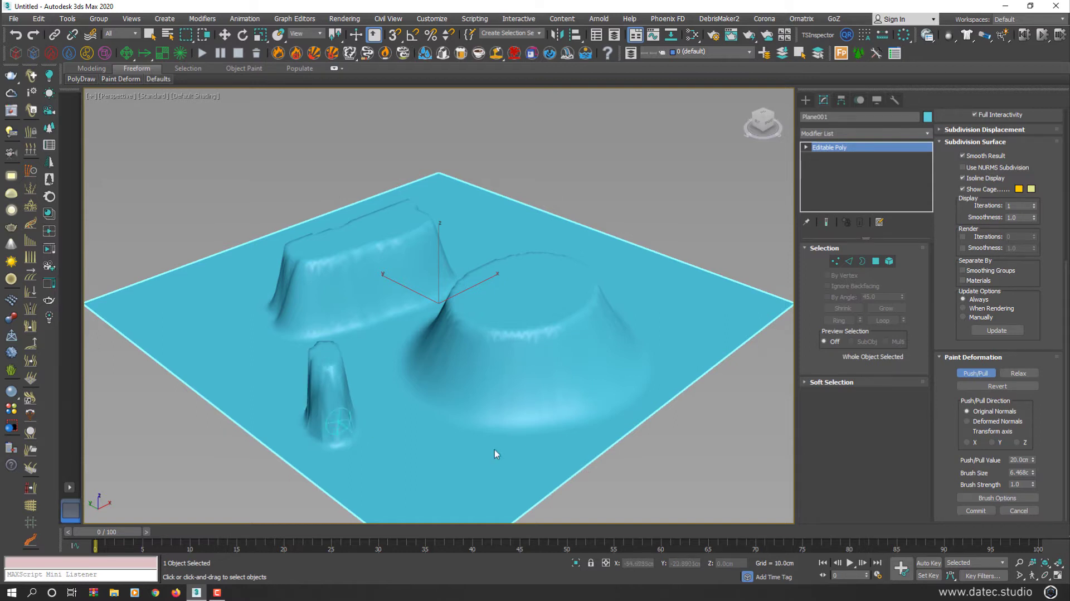
double_click(1018, 472)
- Reset brush size to 20 cm, set strength 0.5, and paint two cone-shaped peaks
type("20")
key("Return")
double_click(1020, 484)
key("Return")
mouse_move(670, 324)
middle_mouse_down("alt")
mouse_move(626, 332)
mouse_move(666, 306)
mouse_move(543, 416)
middle_mouse_up("alt")
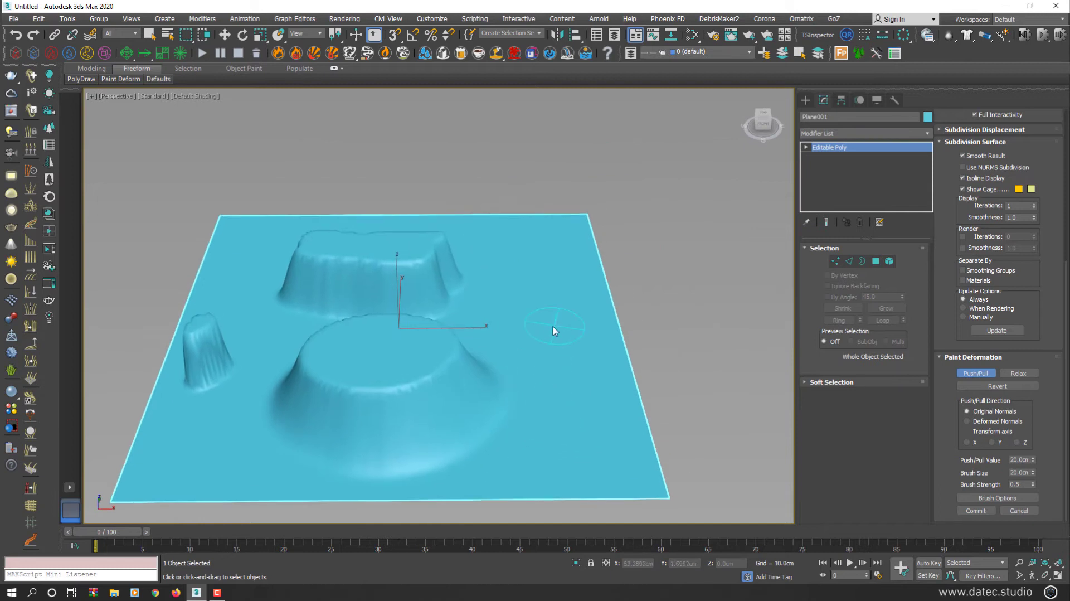
left_click_drag(546, 330, 559, 337)
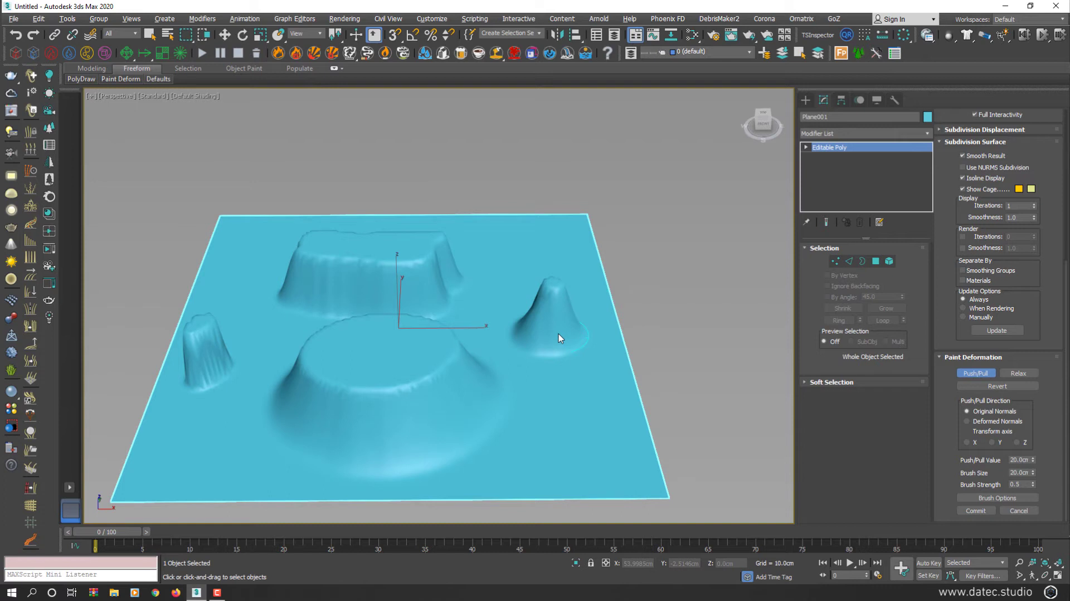
mouse_move(551, 423)
left_mouse_down()
mouse_move(559, 431)
mouse_move(582, 422)
left_mouse_up()
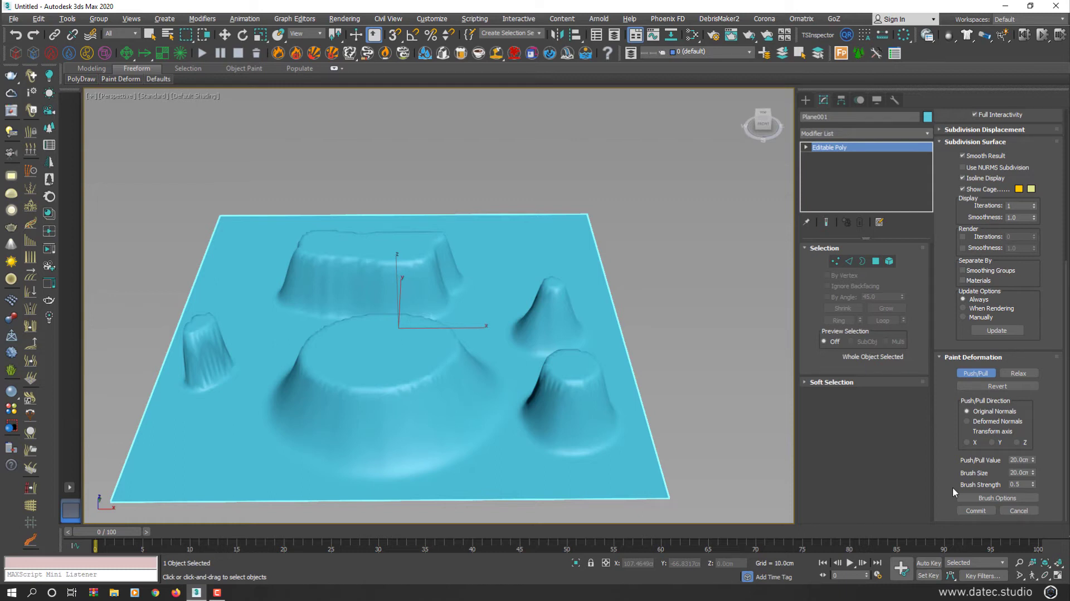
- Build the faint bump into a larger mound and set brush strength to 0.3
left_click(1019, 483)
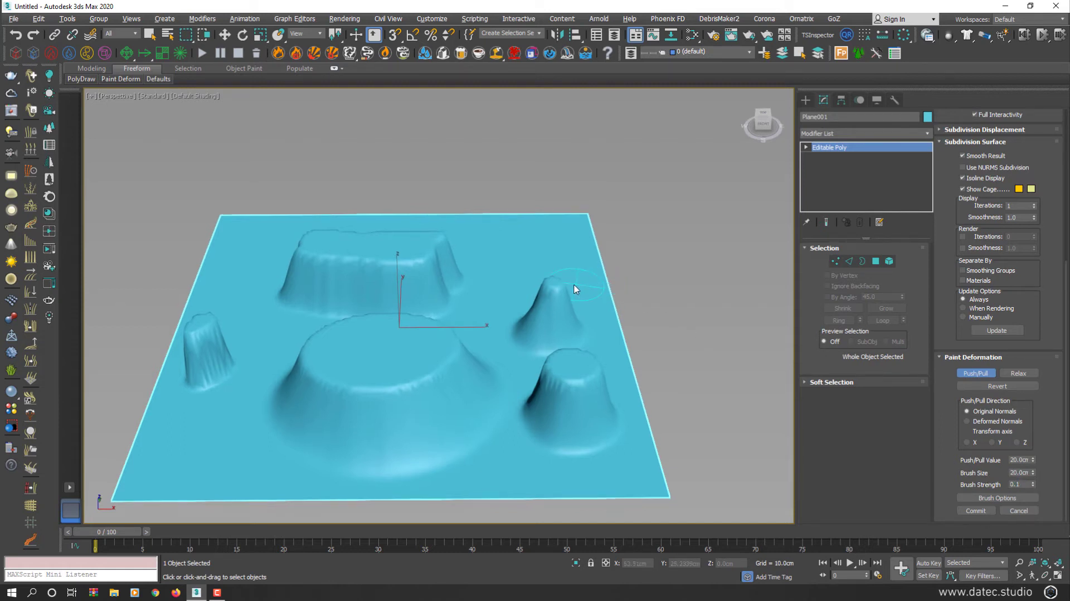
mouse_move(575, 287)
middle_mouse_down("alt")
mouse_move(473, 290)
mouse_move(588, 330)
mouse_move(564, 397)
middle_mouse_up("alt")
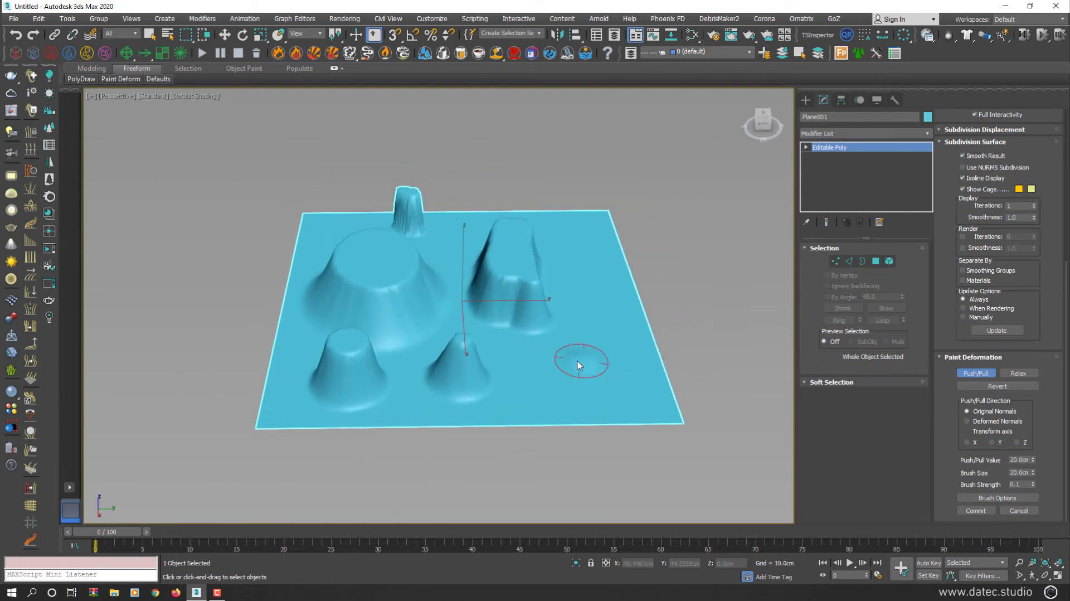
mouse_move(559, 363)
left_mouse_down()
mouse_move(577, 381)
mouse_move(604, 361)
mouse_move(579, 351)
mouse_move(536, 379)
mouse_move(596, 359)
mouse_move(580, 352)
mouse_move(562, 372)
mouse_move(588, 359)
mouse_move(546, 366)
mouse_move(571, 378)
mouse_move(597, 354)
mouse_move(579, 351)
mouse_move(574, 379)
mouse_move(584, 347)
mouse_move(557, 376)
mouse_move(590, 374)
mouse_move(576, 349)
mouse_move(557, 376)
mouse_move(586, 346)
mouse_move(597, 371)
mouse_move(587, 335)
mouse_move(563, 370)
mouse_move(585, 343)
mouse_move(551, 363)
mouse_move(596, 354)
mouse_move(550, 348)
mouse_move(584, 362)
mouse_move(594, 342)
mouse_move(556, 330)
mouse_move(562, 366)
mouse_move(602, 361)
left_mouse_up()
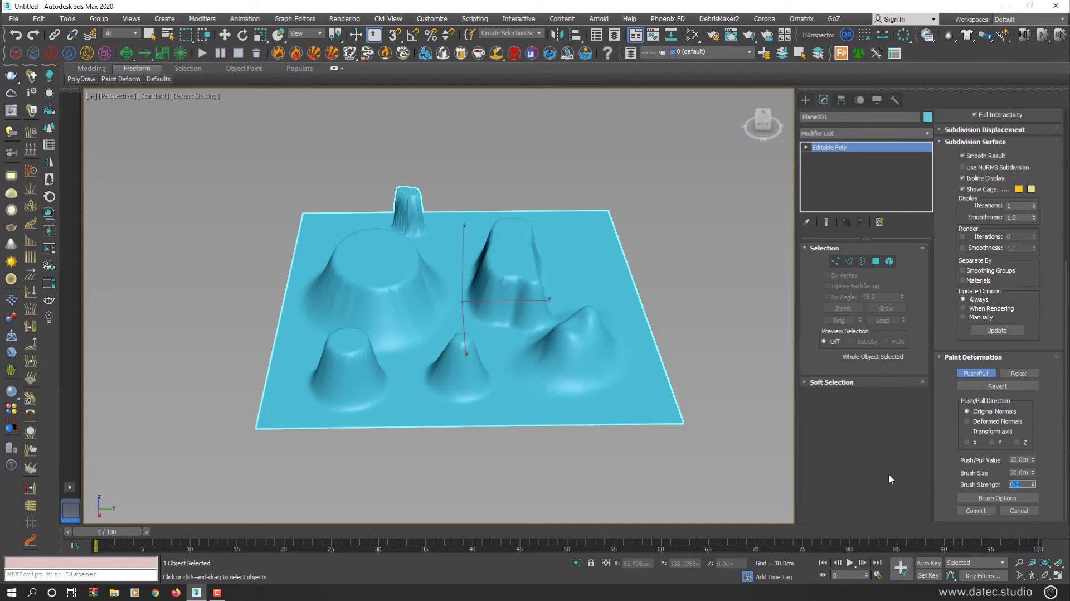
type("0.3")
key("Return")
middle_click_drag(633, 282, 613, 286, "alt")
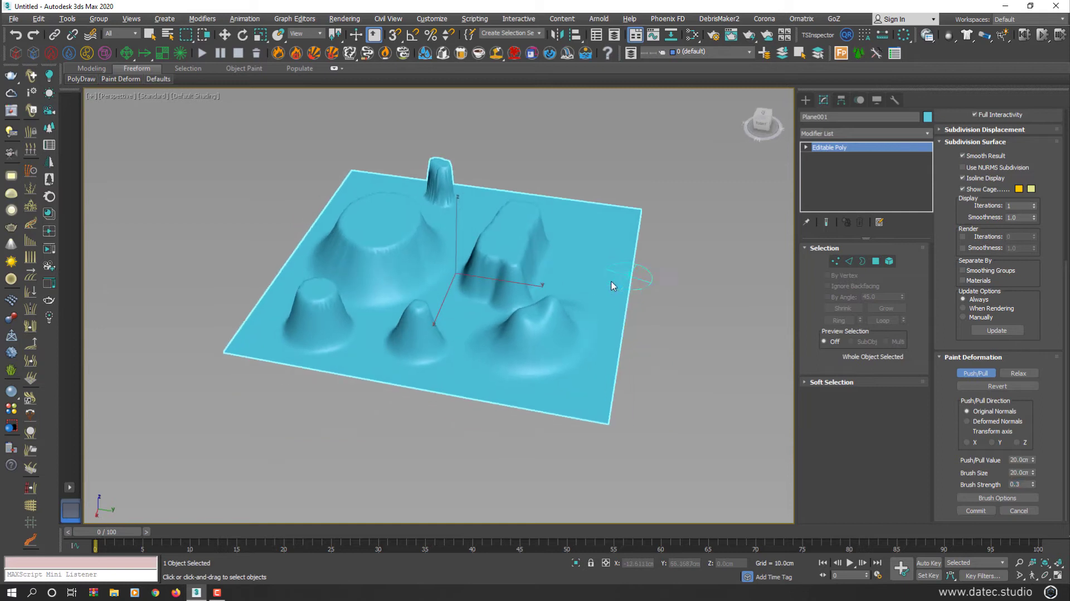
- Discard the painted hills, paint a test bump into a peak, then undo and cancel it
left_click(1019, 511)
scroll(556, 322, "up", 5)
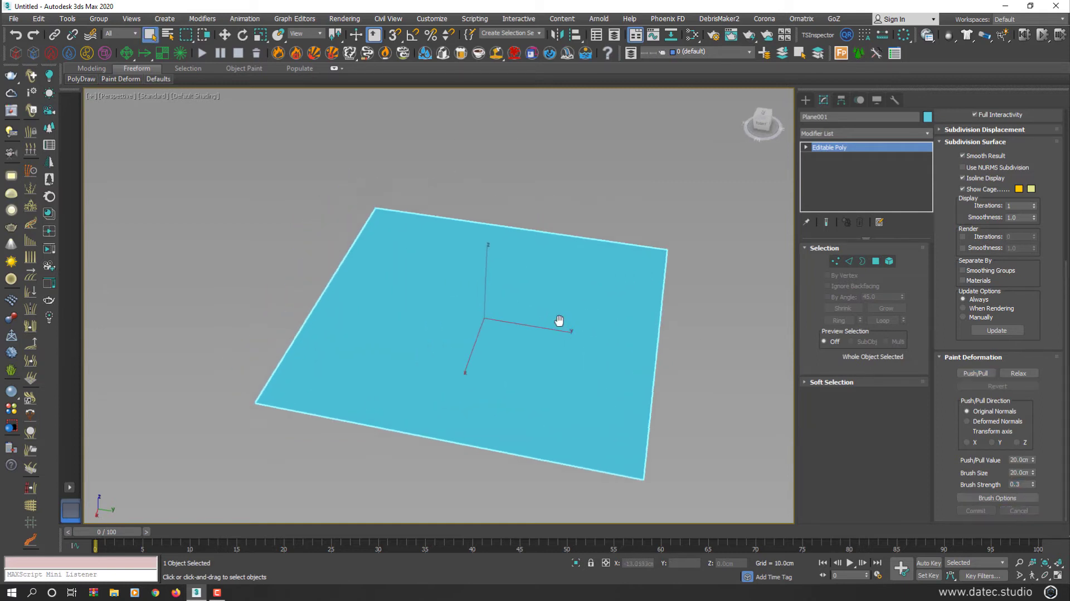
left_click(975, 372)
middle_click_drag(716, 358, 612, 304, "alt")
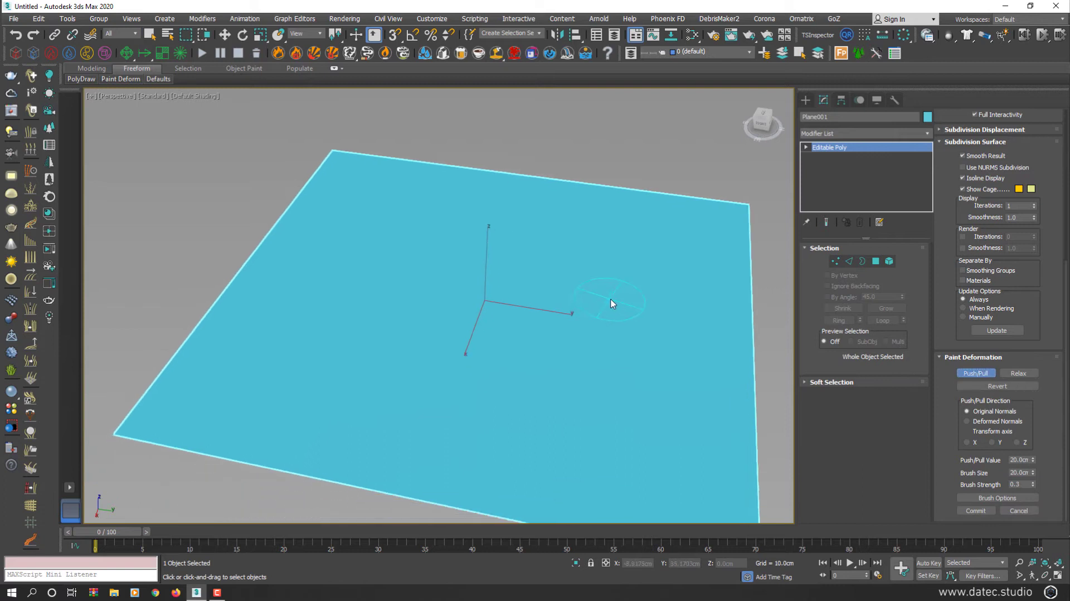
mouse_move(525, 266)
left_mouse_down()
mouse_move(471, 310)
mouse_move(533, 258)
mouse_move(434, 297)
mouse_move(510, 263)
mouse_move(492, 253)
mouse_move(440, 269)
mouse_move(505, 268)
mouse_move(499, 209)
mouse_move(439, 279)
mouse_move(501, 249)
mouse_move(490, 217)
mouse_move(516, 249)
mouse_move(444, 268)
mouse_move(446, 291)
mouse_move(411, 282)
mouse_move(447, 259)
mouse_move(446, 312)
mouse_move(411, 303)
mouse_move(432, 325)
mouse_move(436, 267)
mouse_move(393, 306)
mouse_move(474, 280)
mouse_move(388, 290)
mouse_move(444, 279)
mouse_move(411, 253)
mouse_move(435, 292)
left_mouse_up()
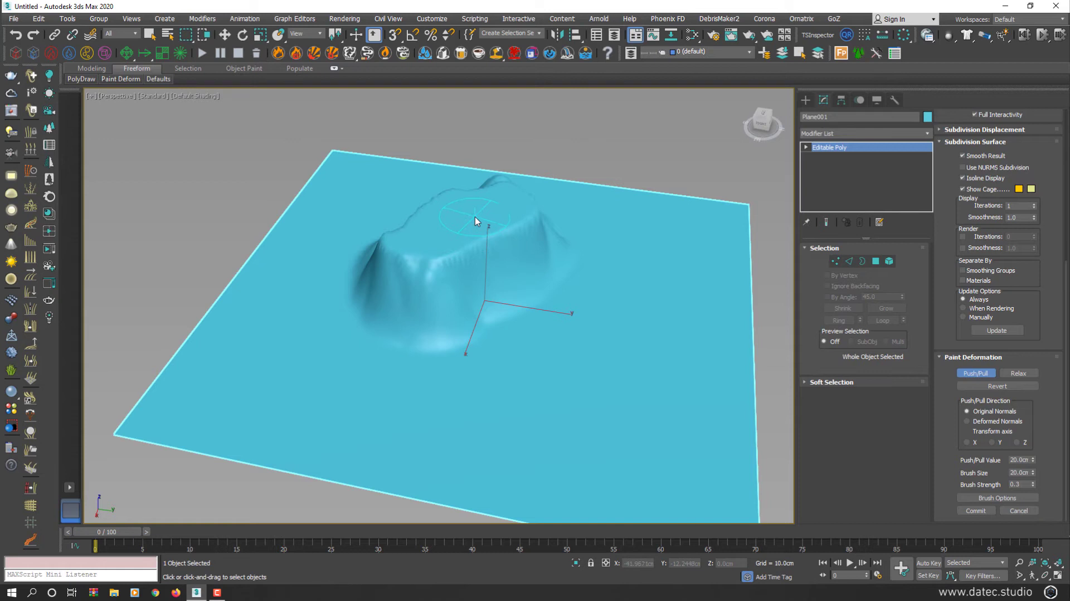
mouse_move(475, 216)
left_mouse_down()
mouse_move(458, 232)
mouse_move(503, 219)
mouse_move(492, 191)
mouse_move(441, 215)
mouse_move(461, 223)
mouse_move(499, 199)
mouse_move(497, 176)
mouse_move(430, 207)
mouse_move(469, 236)
left_mouse_up()
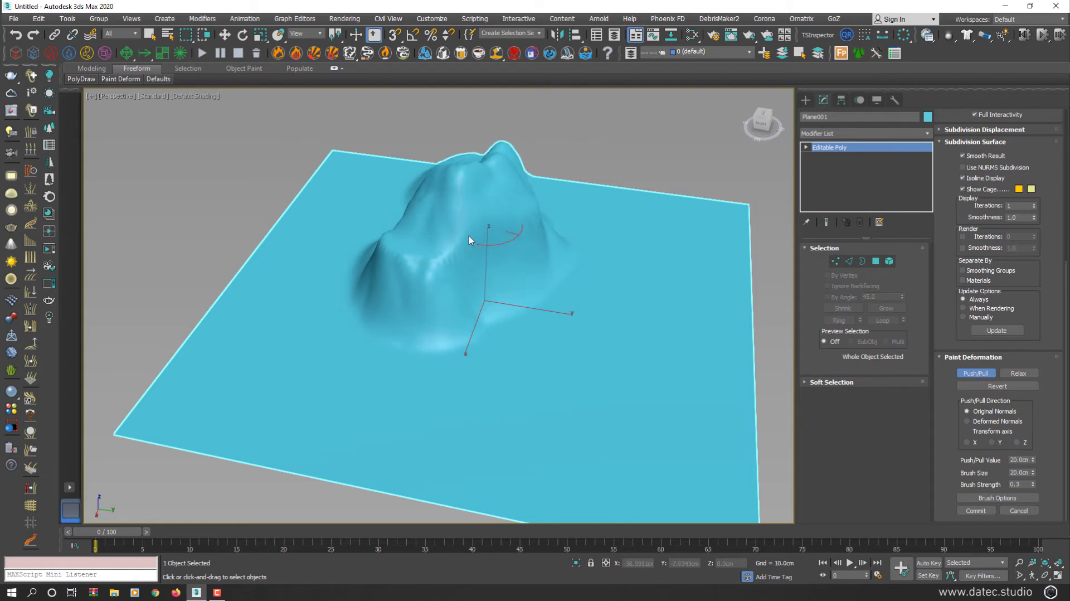
key("ctrl+z")
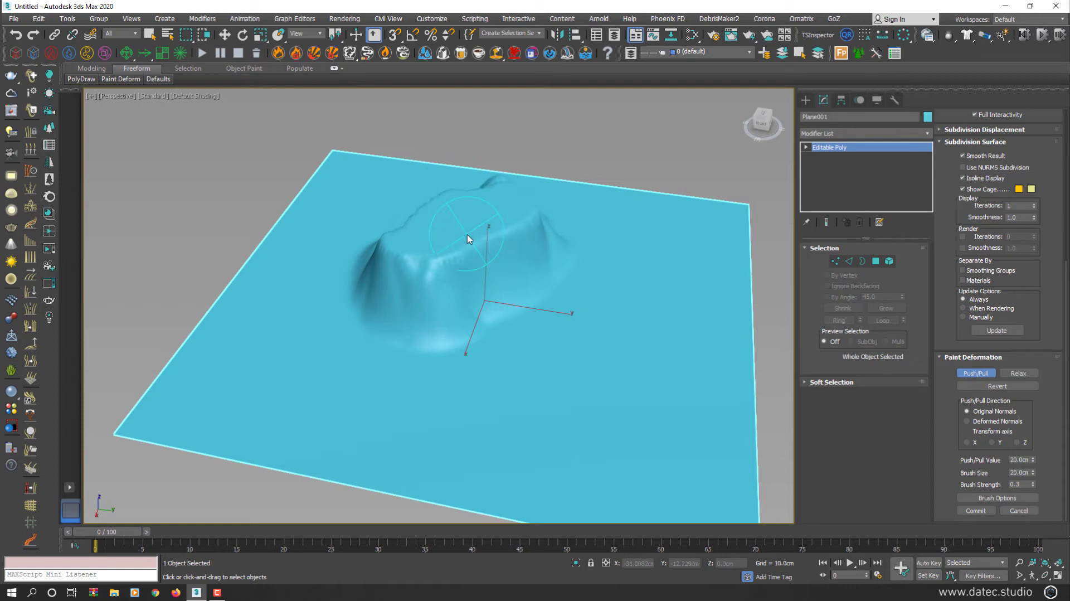
left_click(1017, 510)
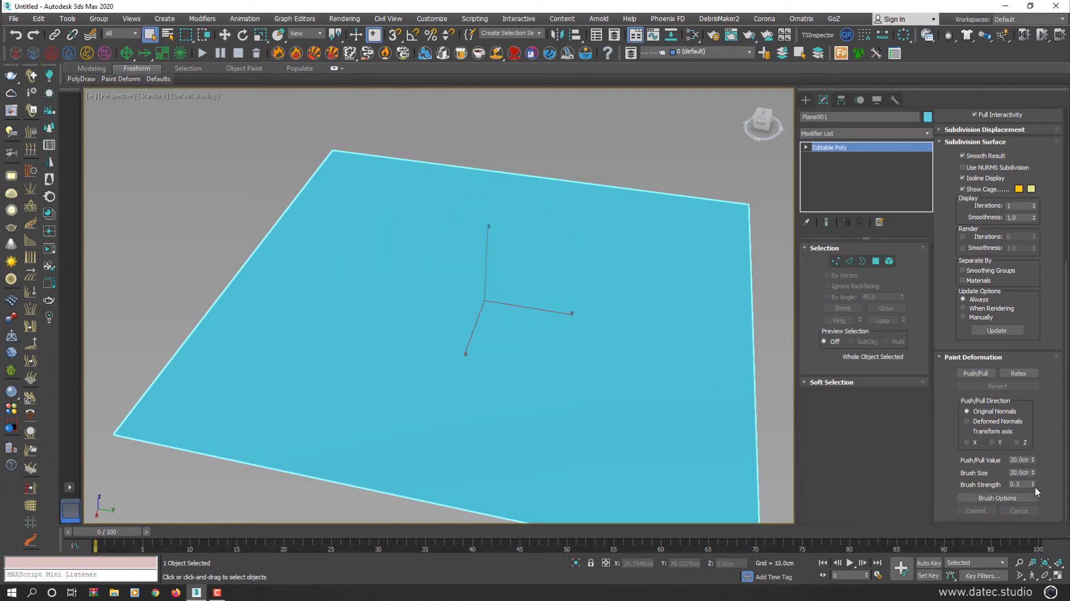
- Raise brush strength to 1.0 and paint a tall, steep mound in the plane's middle
left_click_drag(1033, 485, 1044, 396)
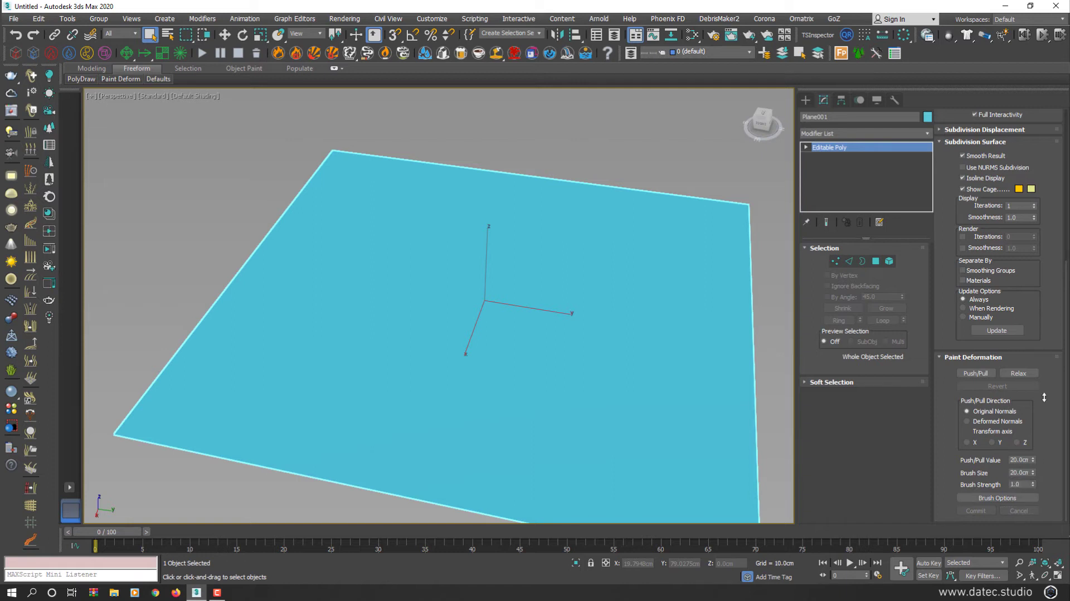
right_click(567, 331)
left_click(508, 299)
left_click(975, 373)
mouse_move(454, 288)
left_mouse_down()
mouse_move(464, 273)
mouse_move(446, 316)
mouse_move(464, 335)
mouse_move(514, 315)
mouse_move(520, 279)
mouse_move(489, 282)
mouse_move(484, 322)
mouse_move(537, 278)
mouse_move(492, 272)
left_mouse_up()
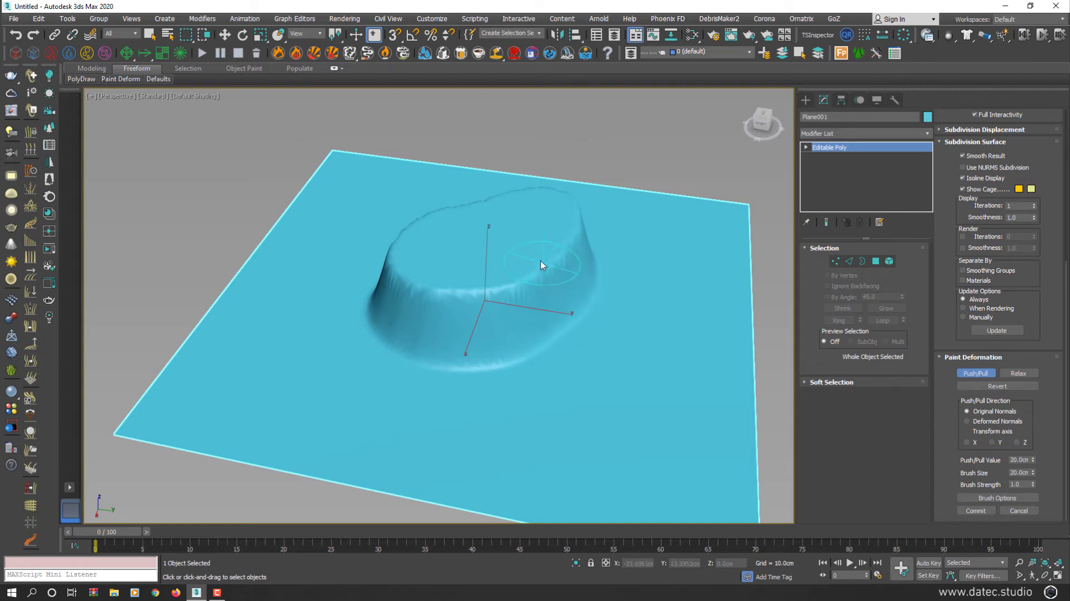
mouse_move(536, 246)
left_mouse_down()
mouse_move(508, 264)
mouse_move(534, 243)
mouse_move(526, 221)
mouse_move(450, 254)
left_mouse_up()
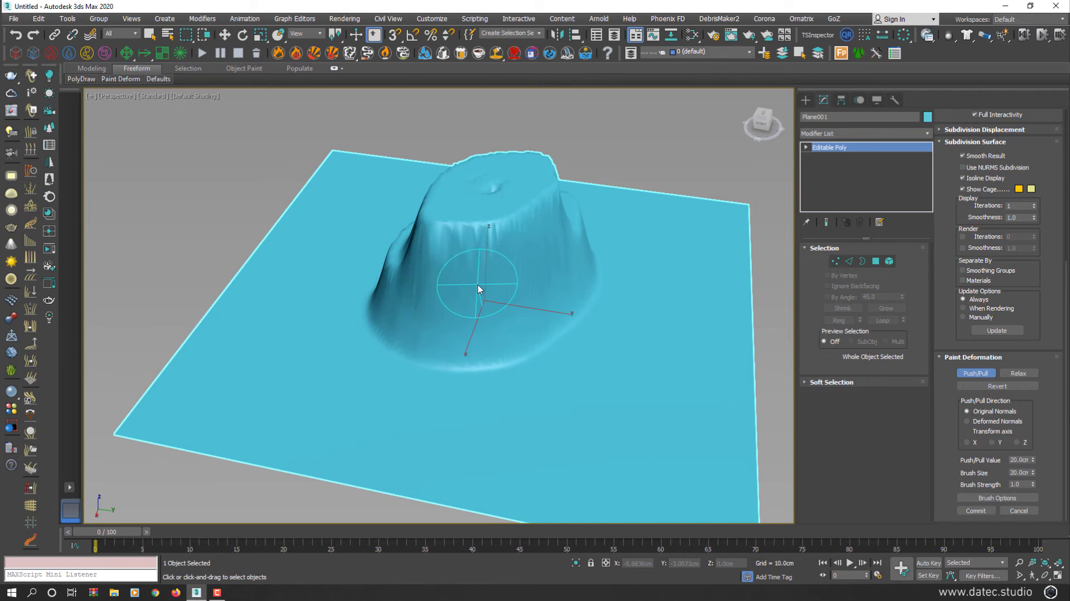
- Relax-brush the mound's top, streaky lower tier and left ridge, then turn Relax off
left_click(1028, 377)
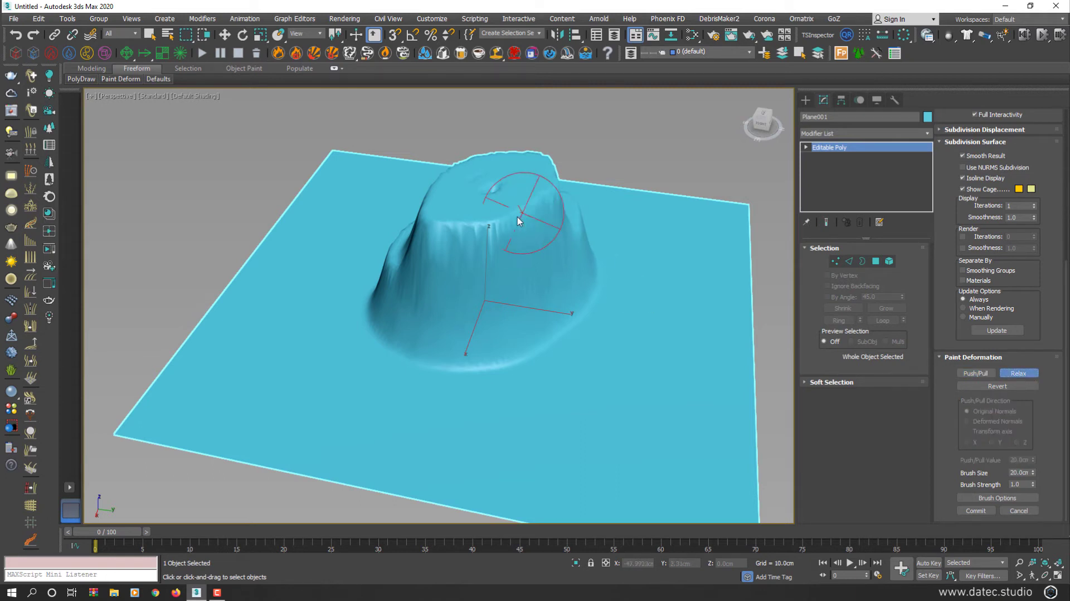
mouse_move(518, 221)
left_mouse_down()
mouse_move(493, 228)
mouse_move(432, 229)
mouse_move(429, 216)
mouse_move(439, 264)
mouse_move(539, 225)
mouse_move(545, 190)
left_mouse_up()
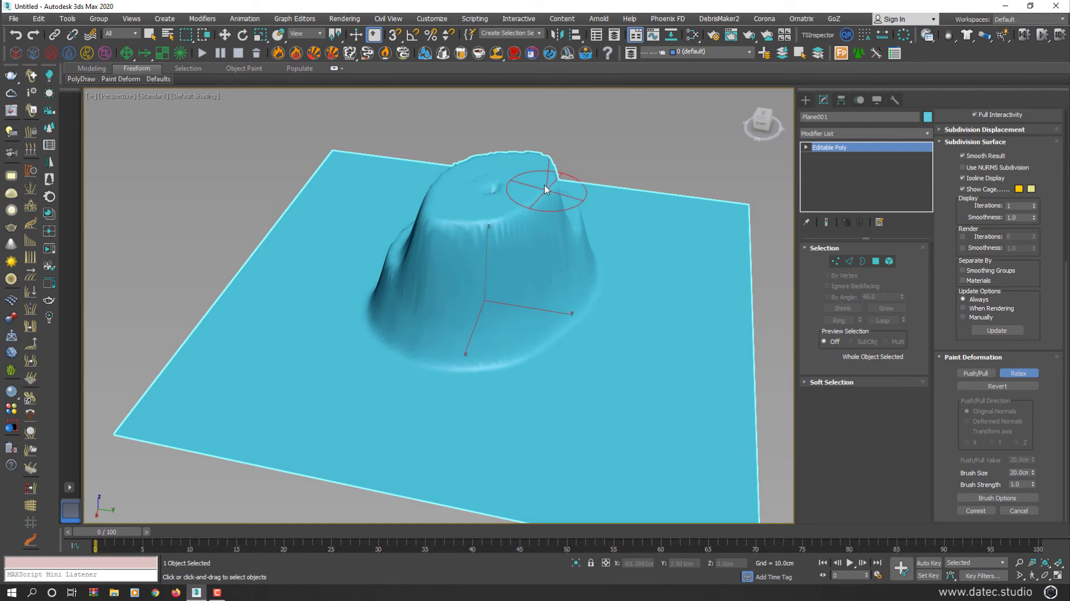
middle_click_drag(545, 189, 649, 258, "alt")
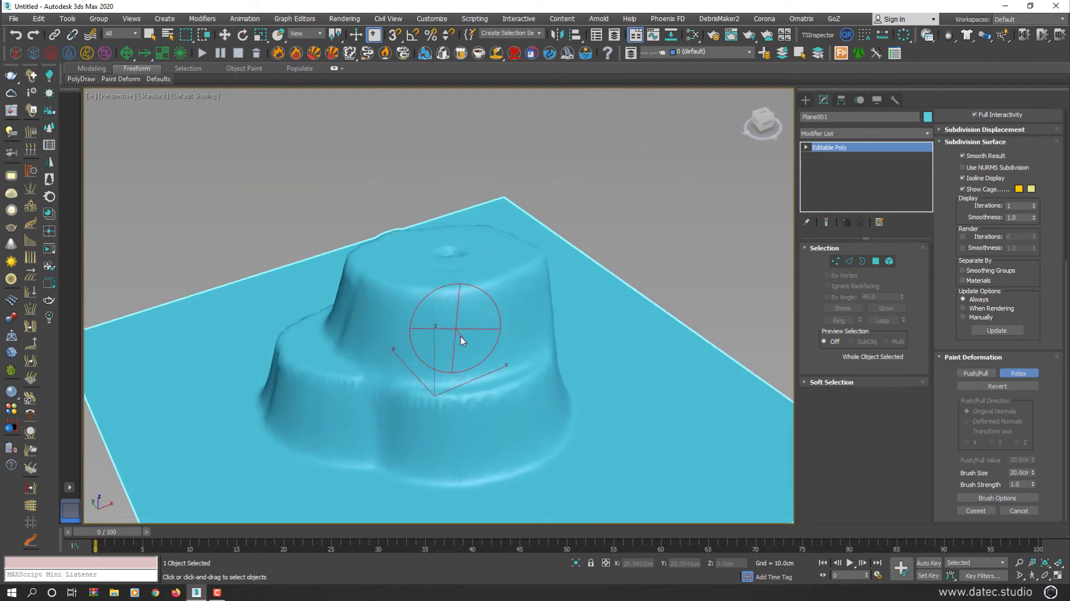
mouse_move(460, 340)
left_mouse_down()
mouse_move(450, 394)
mouse_move(495, 395)
mouse_move(324, 363)
mouse_move(443, 460)
mouse_move(337, 435)
mouse_move(299, 389)
mouse_move(293, 330)
mouse_move(346, 410)
mouse_move(525, 346)
mouse_move(384, 262)
mouse_move(453, 370)
left_mouse_up()
mouse_move(453, 369)
middle_mouse_down("alt")
mouse_move(526, 358)
mouse_move(406, 363)
mouse_move(521, 375)
mouse_move(383, 311)
mouse_move(374, 318)
middle_mouse_up("alt")
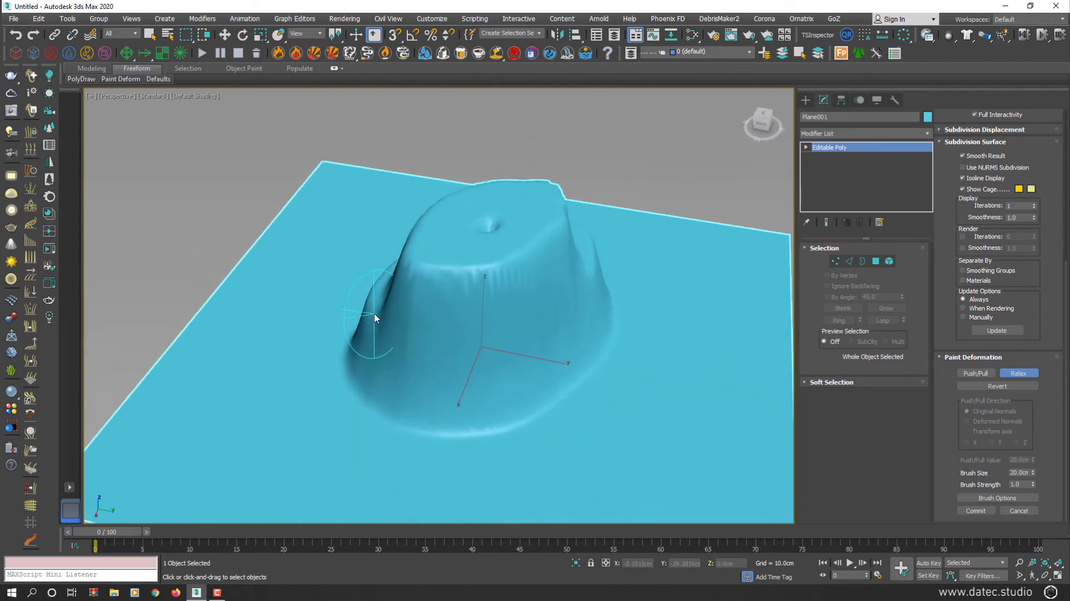
left_click_drag(374, 318, 375, 313)
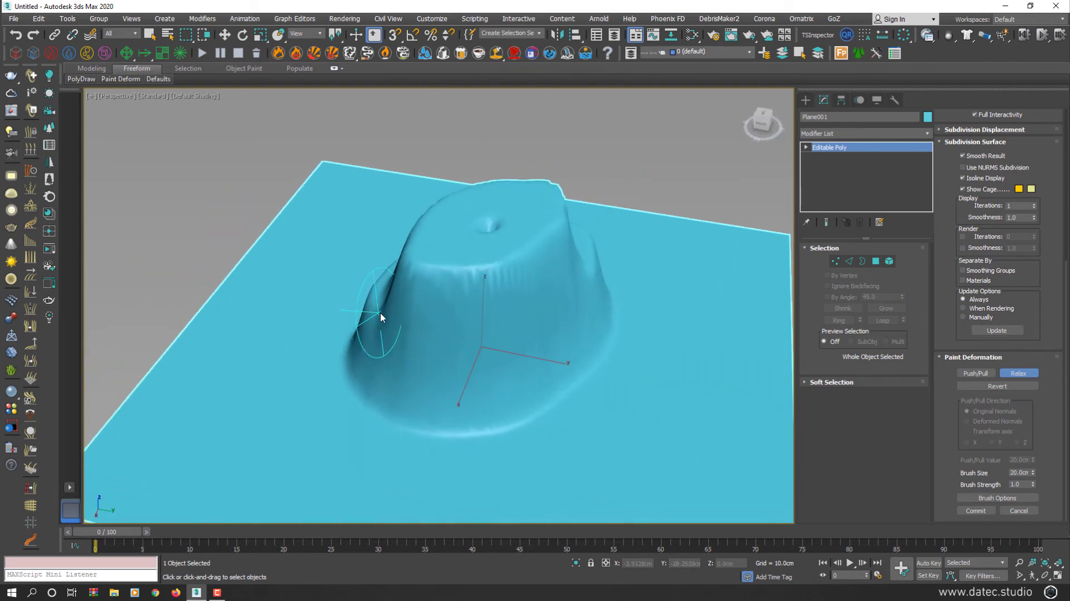
left_click(1020, 373)
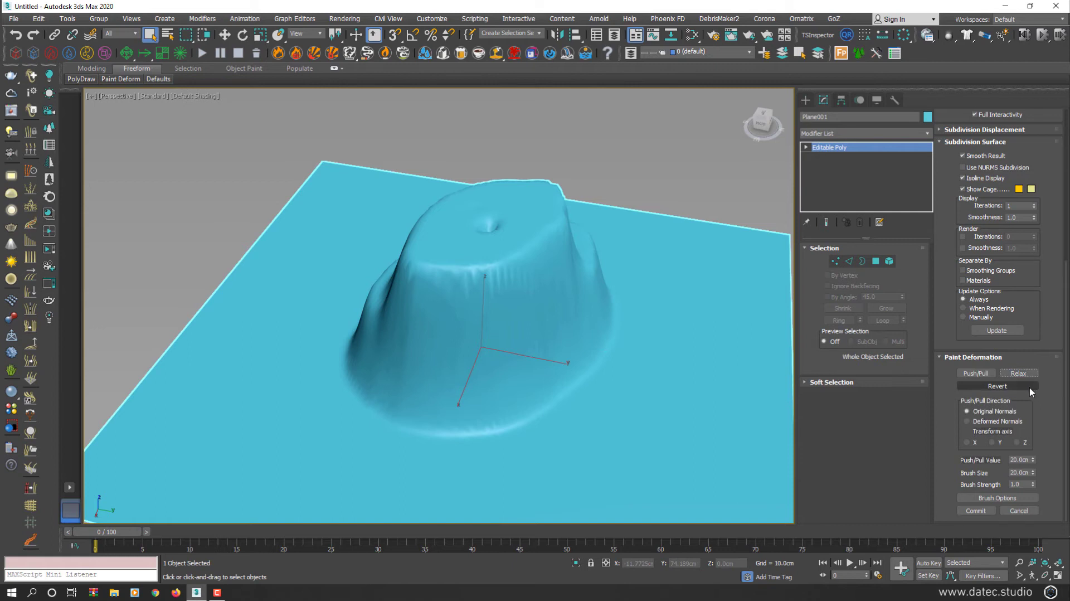
scroll(564, 354, "down", 3)
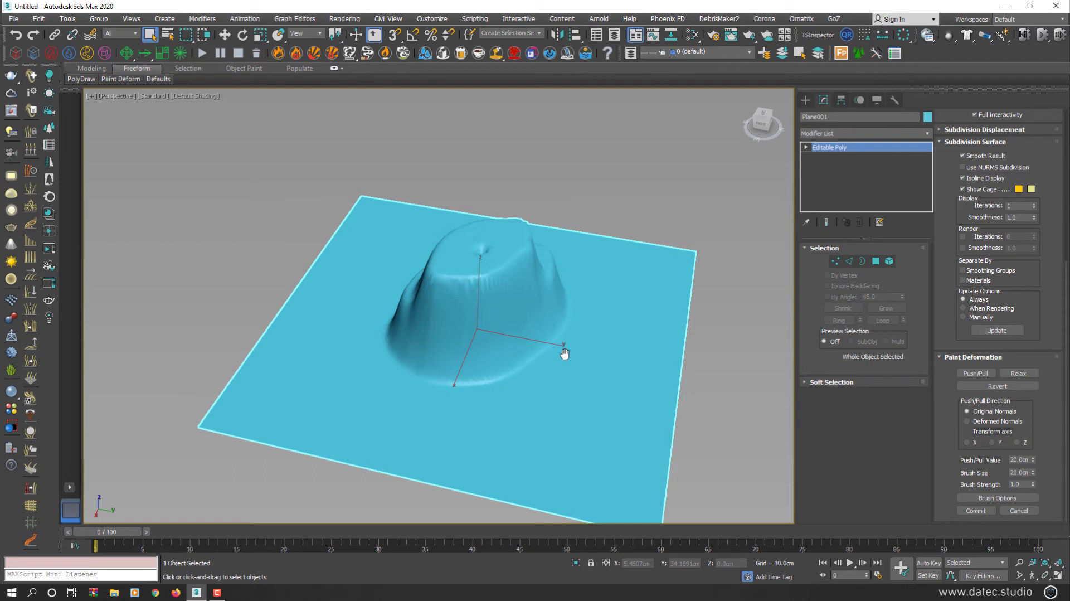
- Revert-paint the mound's left and lower side, then Relax-smooth its lower front base
left_click(959, 386)
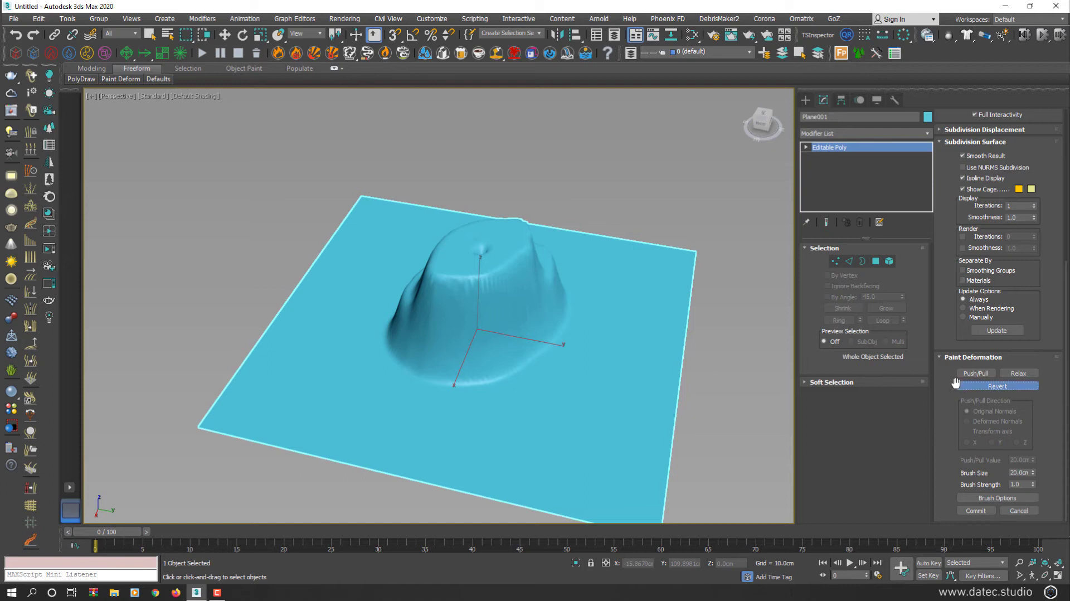
mouse_move(519, 369)
left_mouse_down()
mouse_move(485, 333)
mouse_move(464, 281)
mouse_move(479, 278)
mouse_move(520, 344)
mouse_move(428, 378)
mouse_move(516, 365)
mouse_move(530, 336)
mouse_move(603, 311)
mouse_move(593, 295)
mouse_move(464, 346)
mouse_move(517, 332)
mouse_move(521, 308)
mouse_move(542, 296)
mouse_move(452, 329)
mouse_move(541, 303)
mouse_move(458, 365)
mouse_move(552, 293)
mouse_move(498, 332)
mouse_move(457, 329)
mouse_move(546, 318)
mouse_move(471, 372)
mouse_move(552, 291)
mouse_move(490, 328)
mouse_move(576, 279)
mouse_move(522, 291)
mouse_move(533, 275)
mouse_move(547, 300)
mouse_move(553, 268)
mouse_move(508, 312)
mouse_move(540, 321)
mouse_move(543, 271)
mouse_move(532, 256)
mouse_move(499, 314)
mouse_move(420, 329)
mouse_move(490, 320)
mouse_move(412, 348)
mouse_move(459, 346)
mouse_move(567, 270)
mouse_move(491, 323)
mouse_move(487, 341)
mouse_move(545, 290)
left_mouse_up()
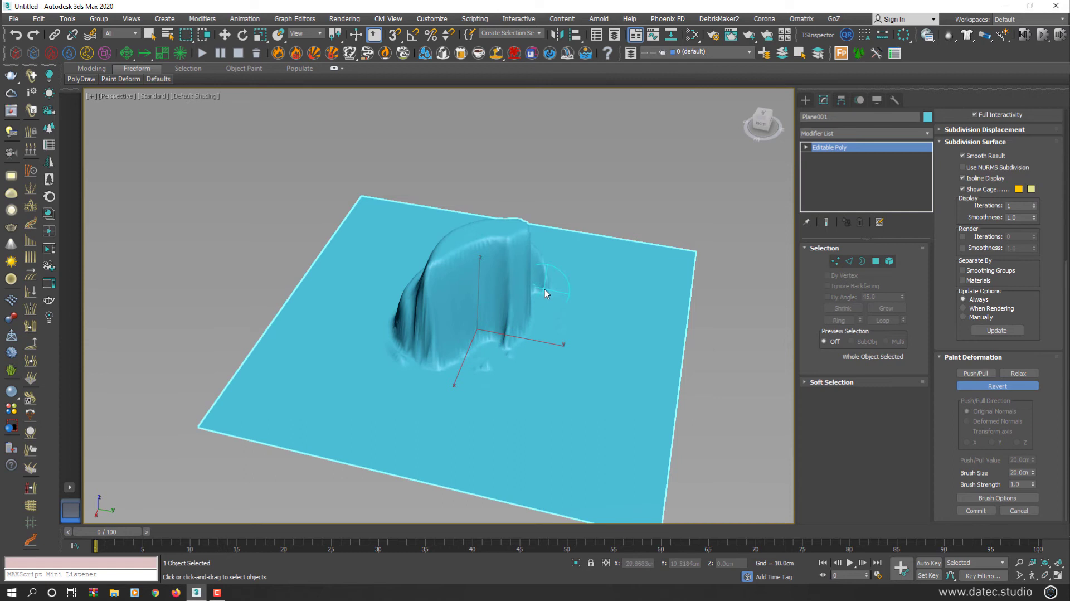
mouse_move(509, 343)
middle_mouse_down("alt")
mouse_move(499, 352)
mouse_move(505, 317)
mouse_move(502, 351)
middle_mouse_up("alt")
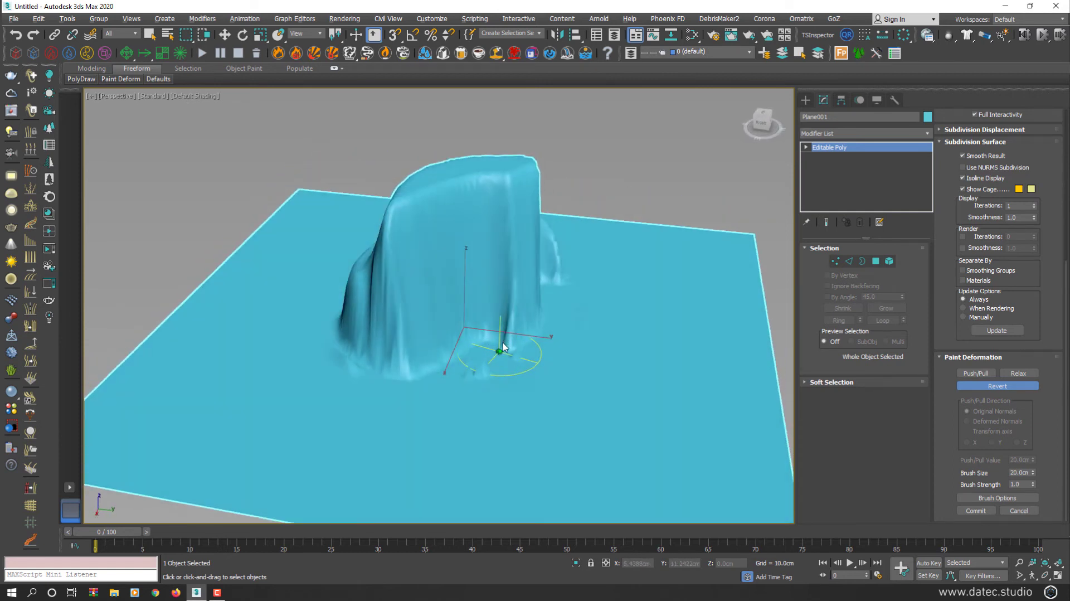
left_click(1019, 374)
mouse_move(477, 381)
left_mouse_down()
mouse_move(552, 298)
mouse_move(464, 349)
mouse_move(537, 225)
mouse_move(555, 166)
mouse_move(360, 304)
left_mouse_up()
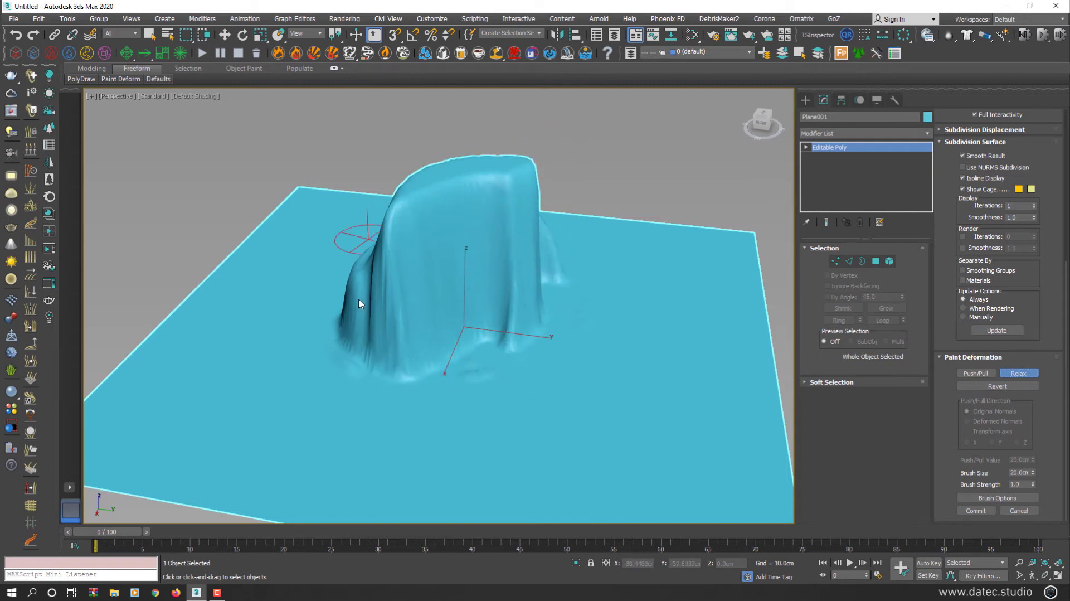
- Switch from Relax to Push/Pull and resize the brush to 35.4 cm
right_click(537, 359)
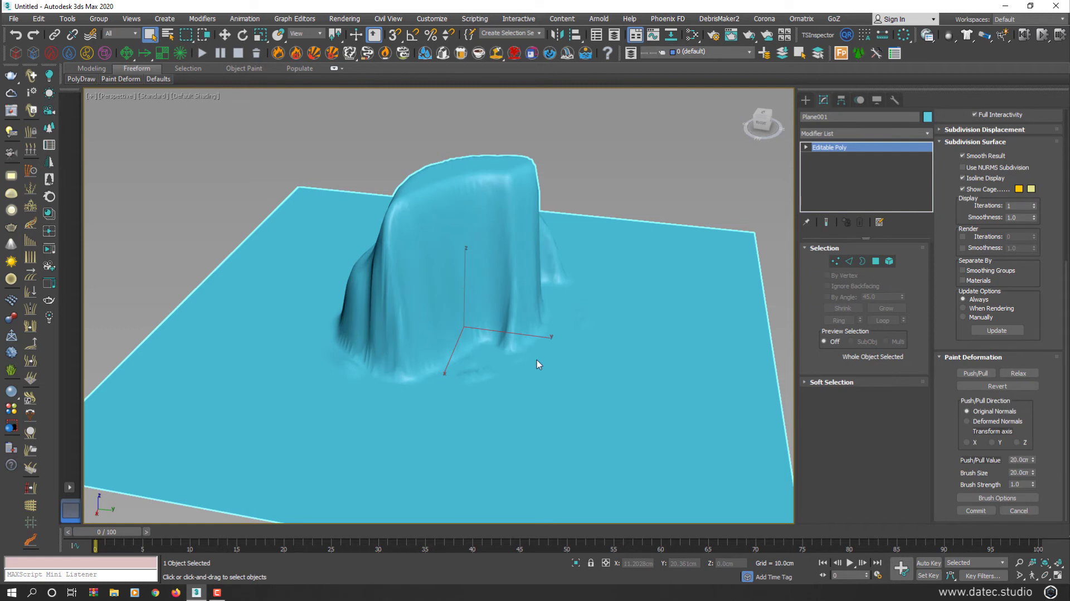
left_click(966, 373)
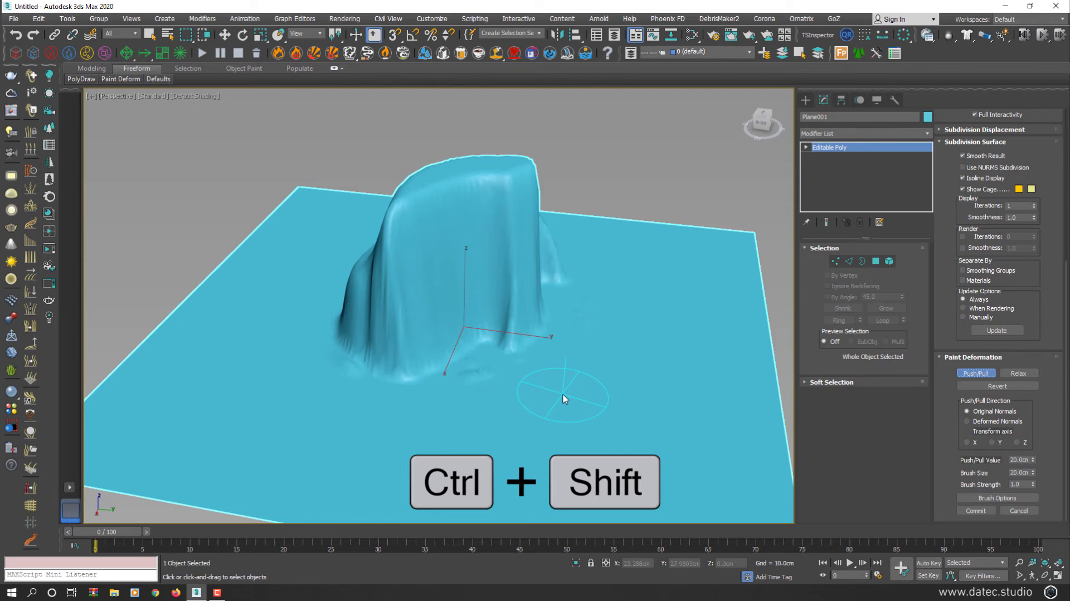
left_click_drag(562, 398, 567, 310, "ctrl+shift")
mouse_move(574, 259)
left_mouse_down("ctrl+shift")
mouse_move(576, 249)
mouse_move(563, 468)
mouse_move(583, 357)
left_mouse_up("ctrl+shift")
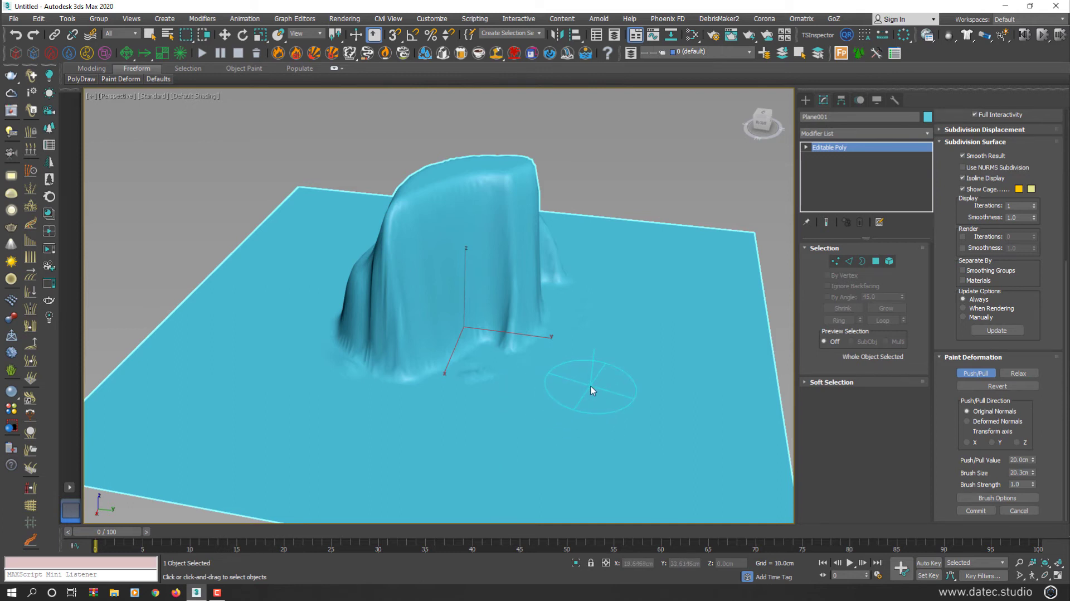
mouse_move(592, 390)
left_mouse_down("ctrl+shift")
mouse_move(595, 228)
mouse_move(582, 410)
mouse_move(603, 270)
mouse_move(585, 381)
mouse_move(591, 304)
mouse_move(592, 327)
left_mouse_up("ctrl+shift")
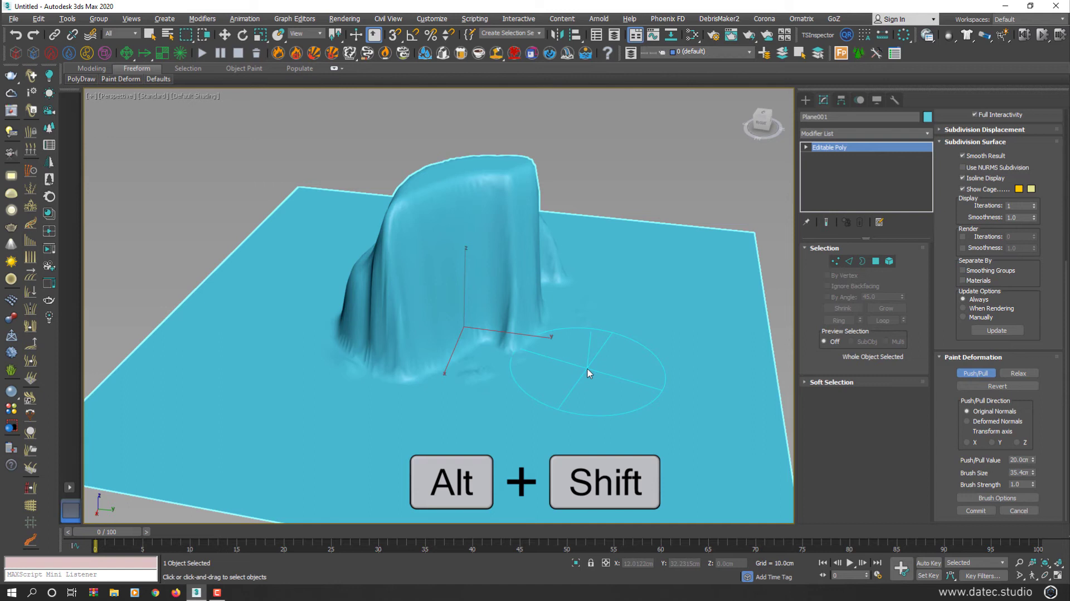
- Lower the brush strength and Push/Pull a broad flat-topped plateau wrapping the mound
mouse_move(588, 368)
left_mouse_down("alt+shift")
mouse_move(585, 387)
mouse_move(589, 364)
left_mouse_up("alt+shift")
mouse_move(589, 365)
middle_mouse_down("alt")
mouse_move(566, 358)
mouse_move(589, 374)
middle_mouse_up("alt")
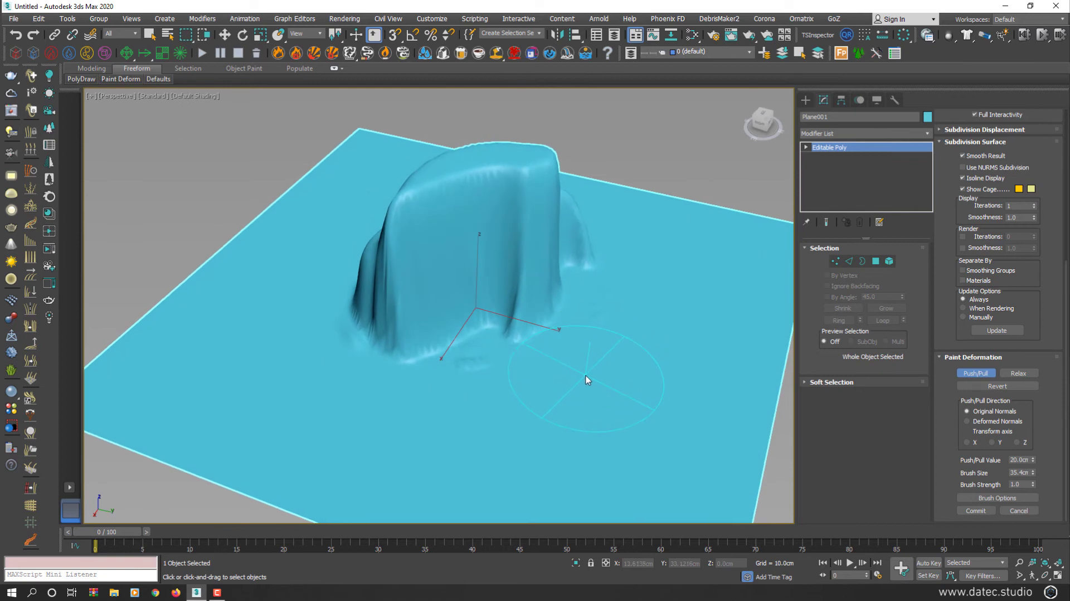
left_click(968, 379)
mouse_move(578, 375)
left_mouse_down()
mouse_move(544, 395)
mouse_move(586, 368)
mouse_move(559, 400)
mouse_move(561, 362)
mouse_move(576, 393)
mouse_move(505, 375)
mouse_move(598, 360)
mouse_move(502, 384)
mouse_move(545, 379)
mouse_move(604, 350)
mouse_move(503, 376)
mouse_move(634, 358)
mouse_move(533, 391)
mouse_move(589, 334)
mouse_move(482, 391)
mouse_move(491, 391)
mouse_move(453, 421)
mouse_move(440, 396)
mouse_move(526, 415)
mouse_move(428, 411)
mouse_move(427, 400)
mouse_move(535, 427)
mouse_move(322, 401)
mouse_move(409, 433)
mouse_move(363, 410)
mouse_move(435, 425)
mouse_move(325, 404)
left_mouse_up()
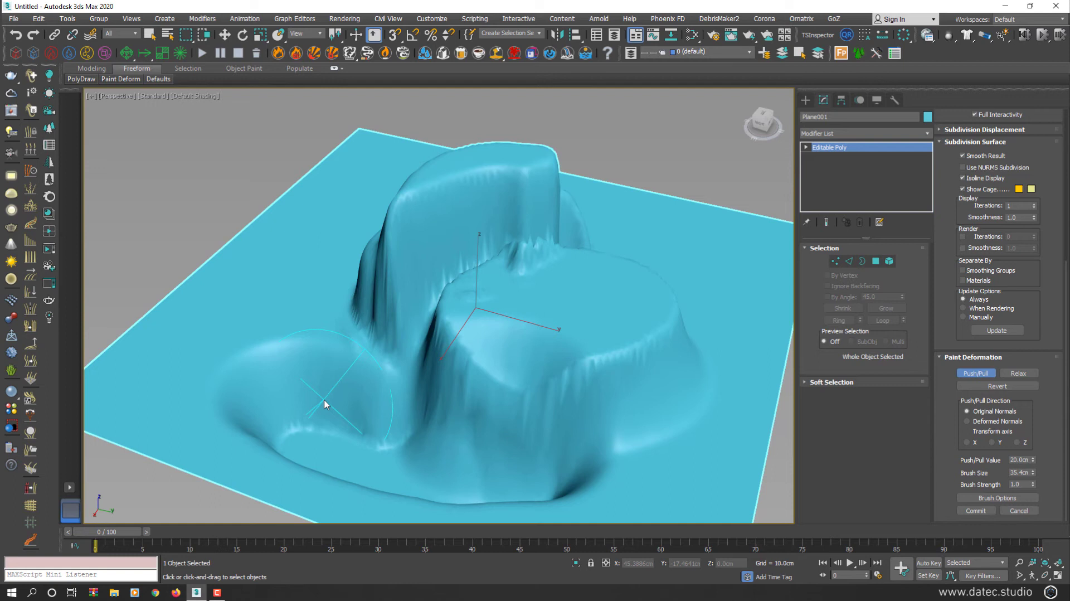
middle_click_drag(484, 390, 487, 345)
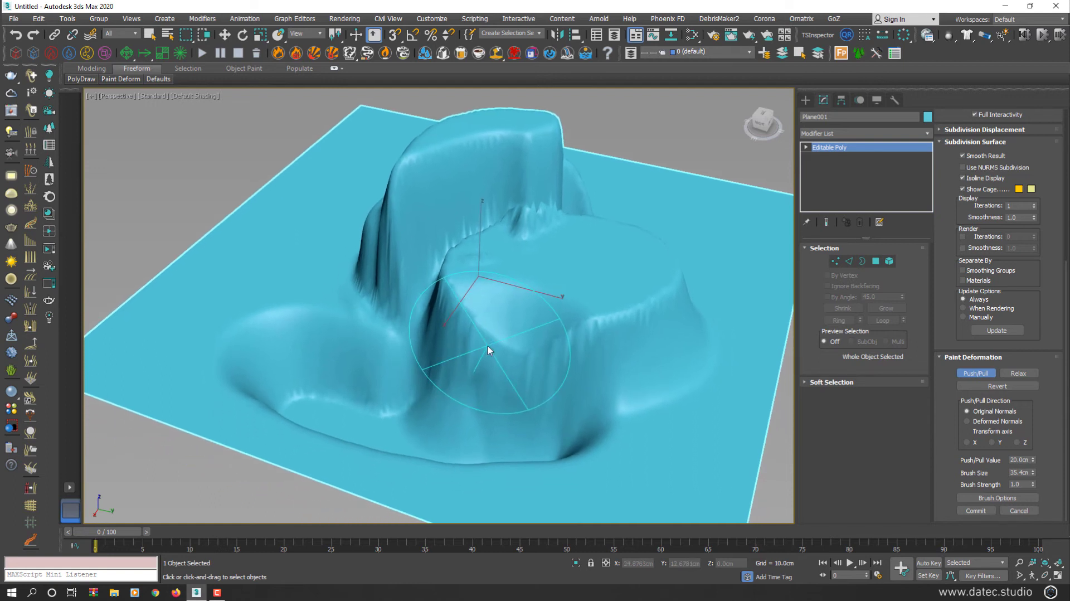
key("ctrl")
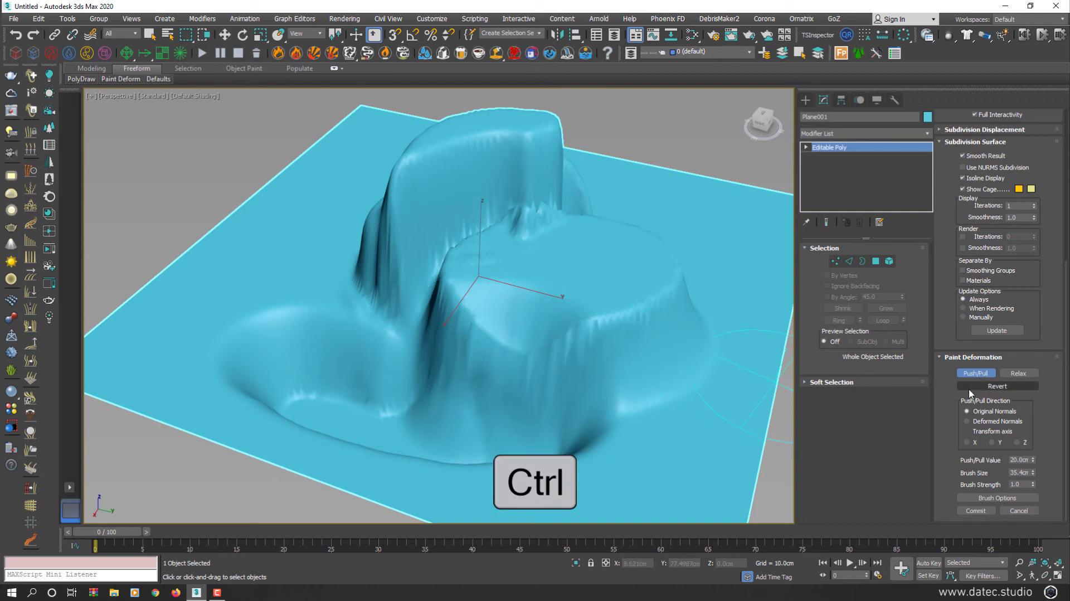
- Ctrl-paint with Push/Pull to dent the plateau and mound into a low basin
mouse_move(585, 389)
left_mouse_down("ctrl")
mouse_move(537, 426)
mouse_move(516, 425)
mouse_move(567, 432)
mouse_move(529, 458)
mouse_move(559, 447)
mouse_move(581, 314)
mouse_move(693, 290)
mouse_move(653, 321)
mouse_move(570, 344)
mouse_move(593, 310)
mouse_move(516, 273)
mouse_move(544, 198)
mouse_move(509, 156)
mouse_move(351, 221)
mouse_move(355, 237)
mouse_move(466, 222)
mouse_move(503, 179)
mouse_move(487, 153)
mouse_move(462, 151)
mouse_move(549, 341)
mouse_move(559, 295)
mouse_move(373, 423)
mouse_move(414, 464)
mouse_move(574, 425)
mouse_move(293, 378)
mouse_move(581, 405)
left_mouse_up("ctrl")
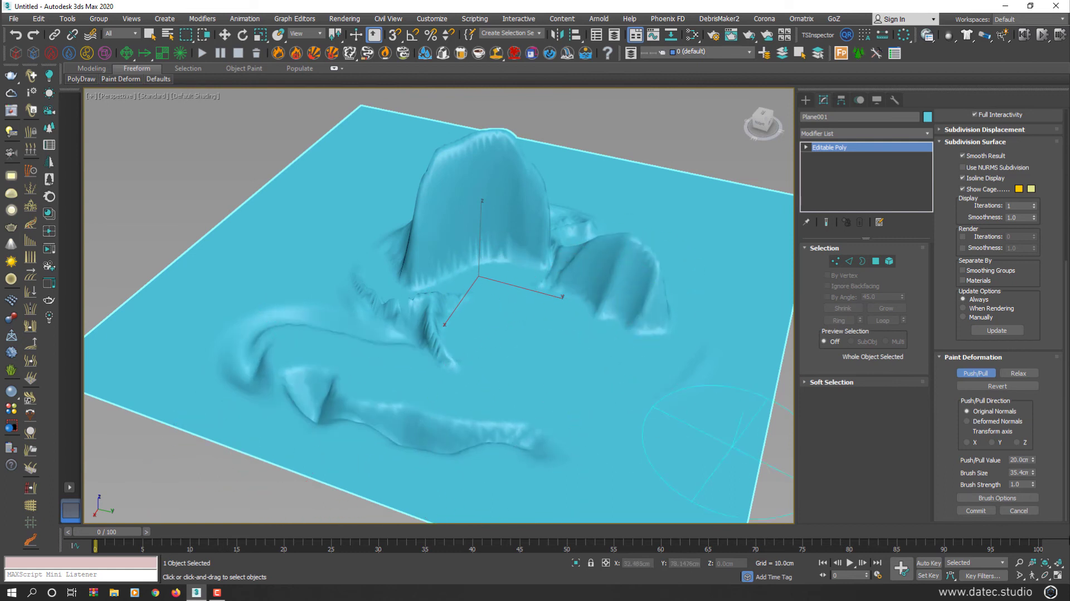
- Cancel all painted deformation and raise one soft cone-shaped bump with Push/Pull
left_click(1034, 509)
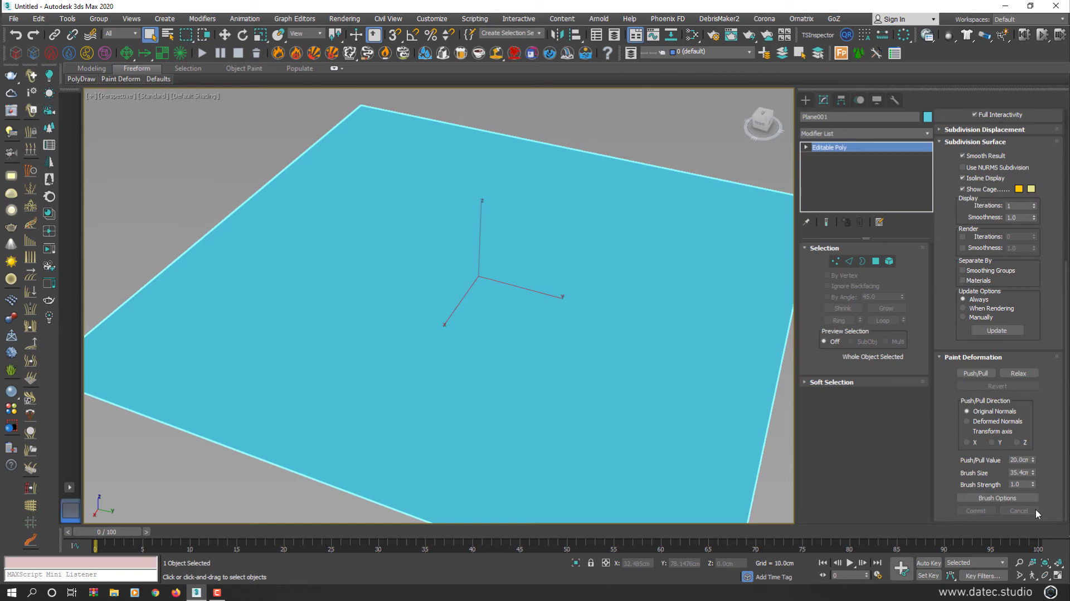
left_click(961, 377)
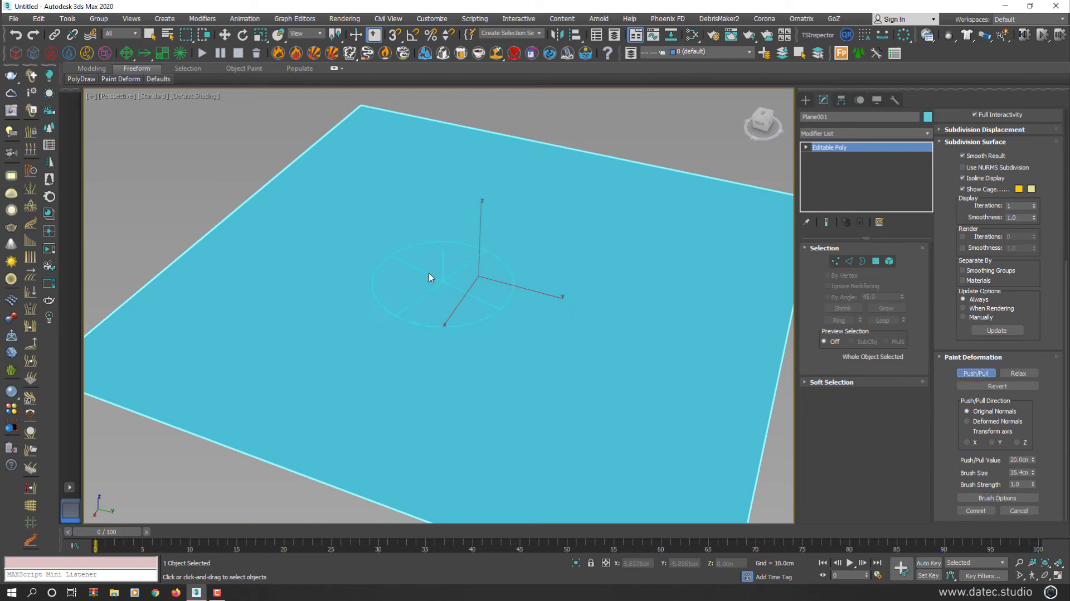
left_click_drag(384, 248, 382, 249)
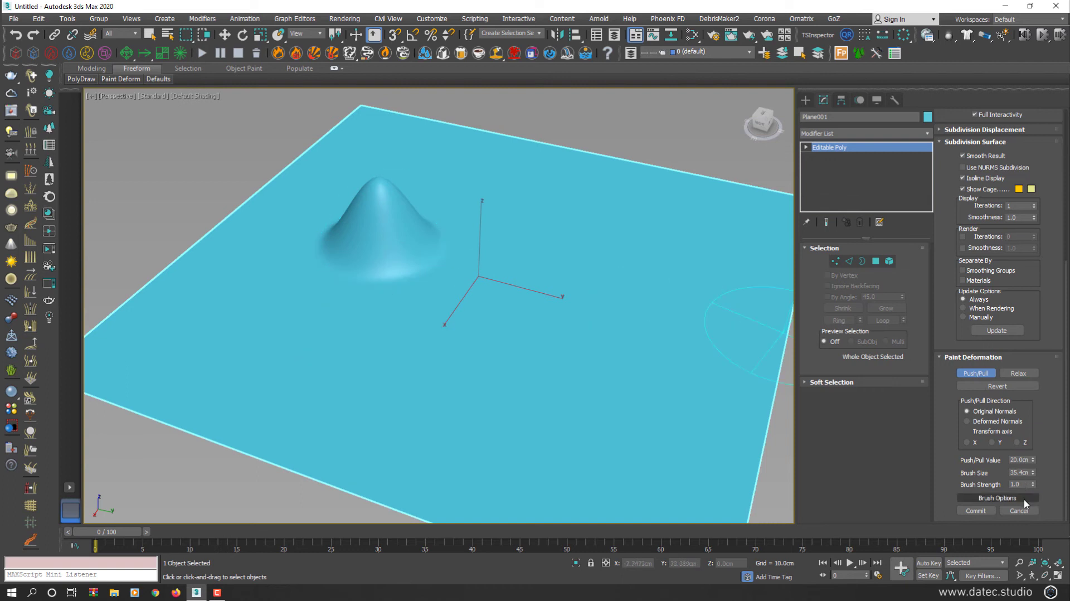
- Open Painter Options, select the falloff curve's start point, and raise a second soft mound
left_click(997, 498)
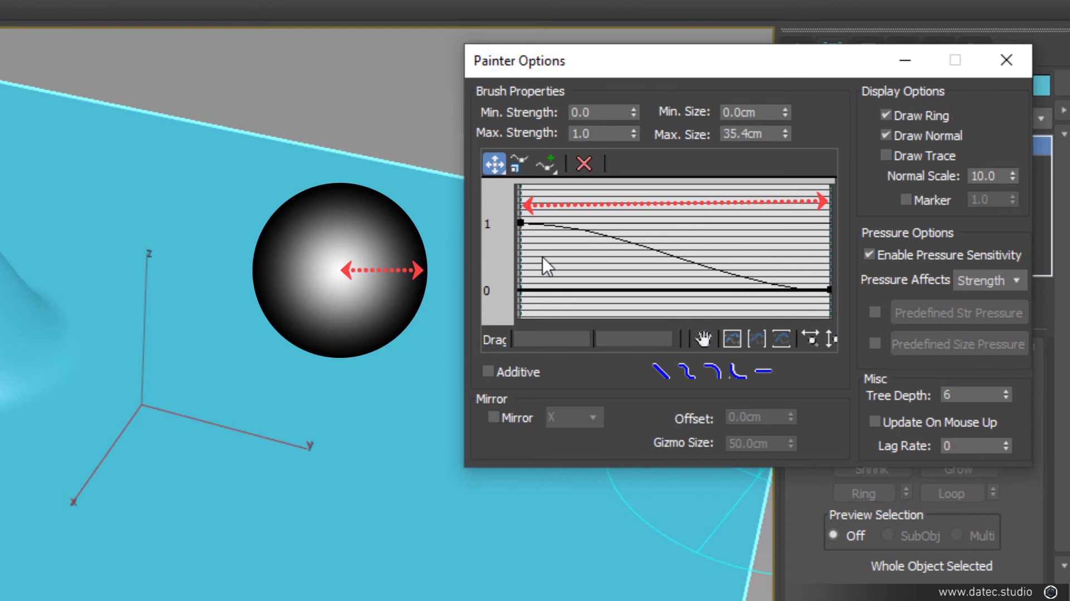
left_click(522, 223)
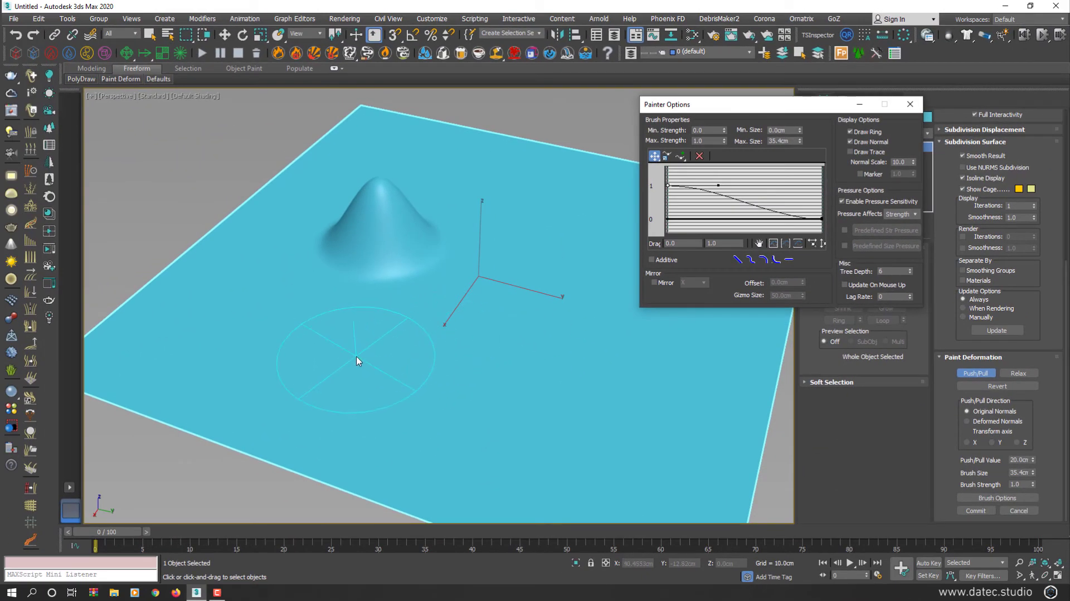
left_click(356, 360)
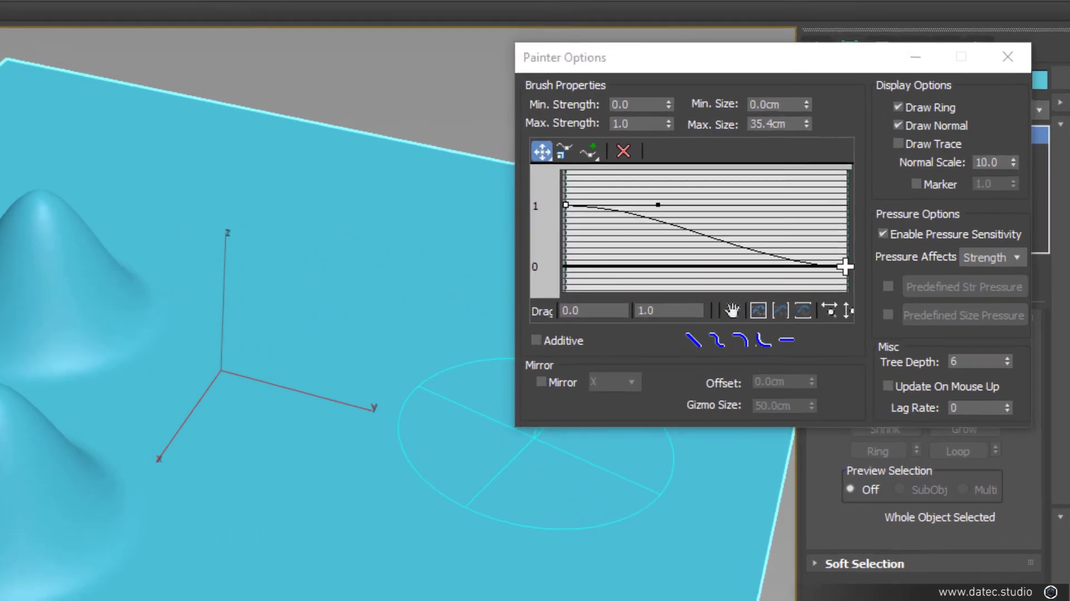
- Flatten the falloff curve by setting its end point to 1, then push up two tall cylinders
left_click(844, 267)
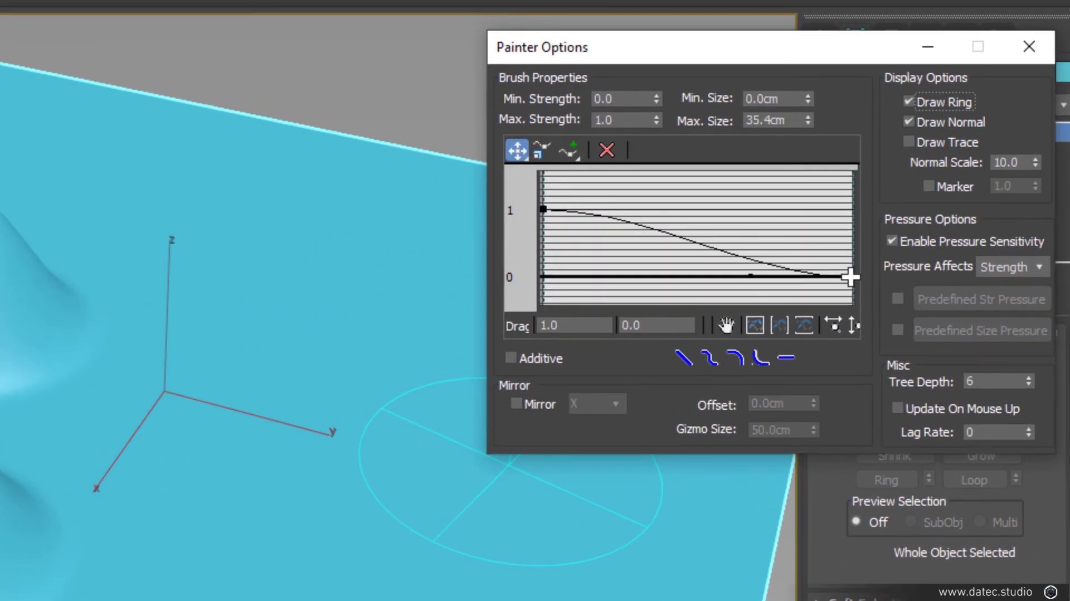
double_click(681, 325)
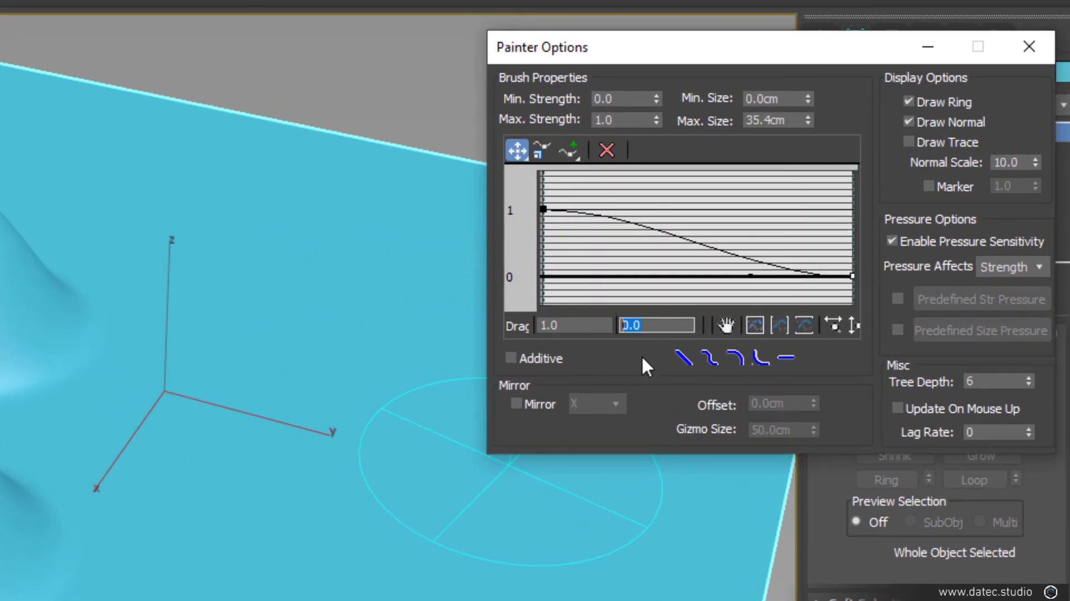
type("1")
key("Return")
left_click(746, 221)
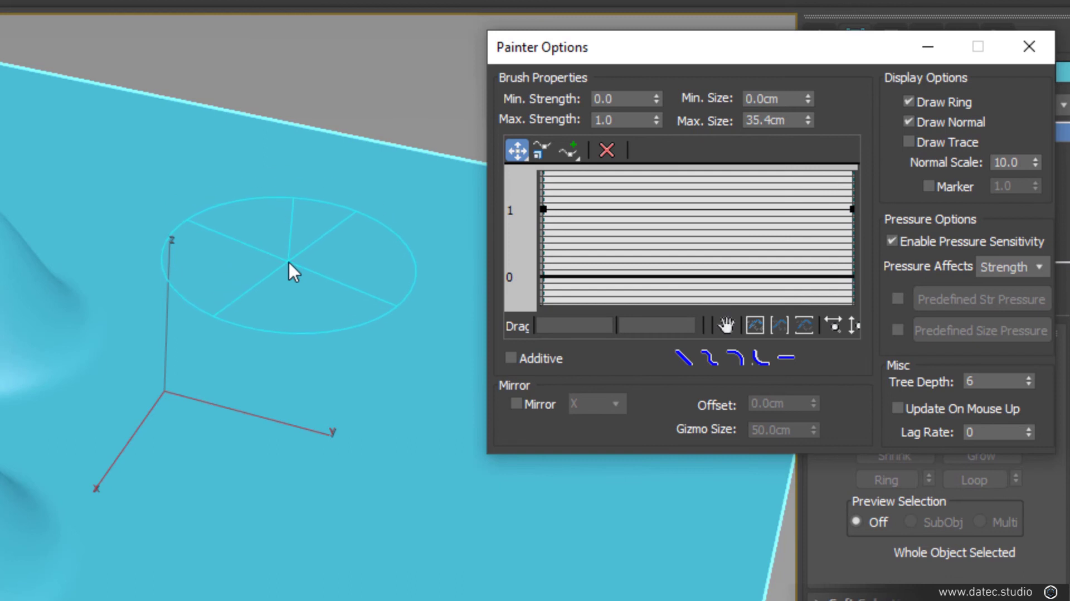
left_click(288, 262)
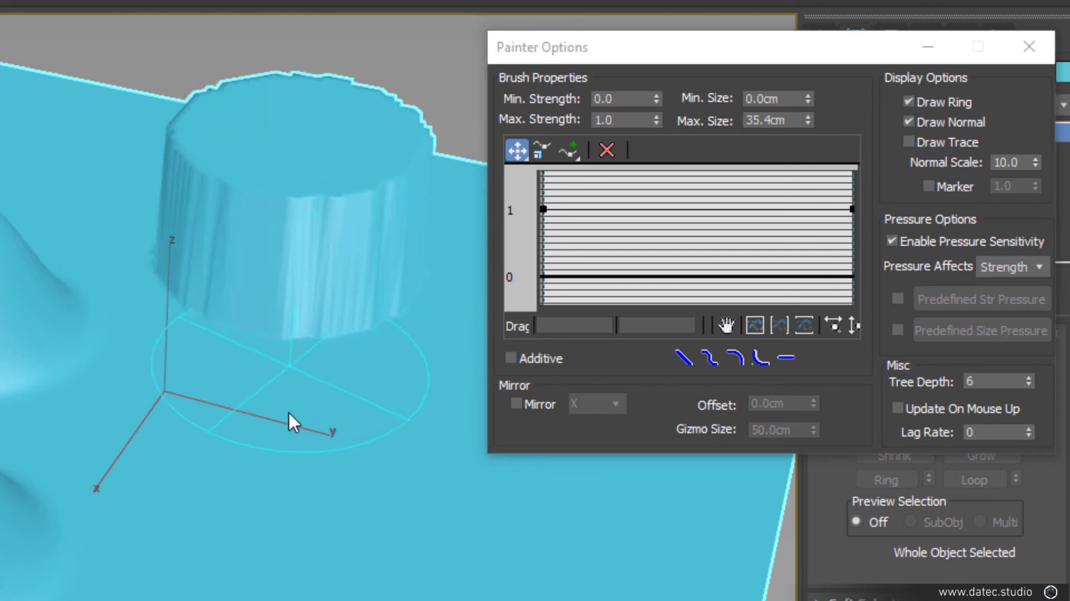
left_click(277, 495)
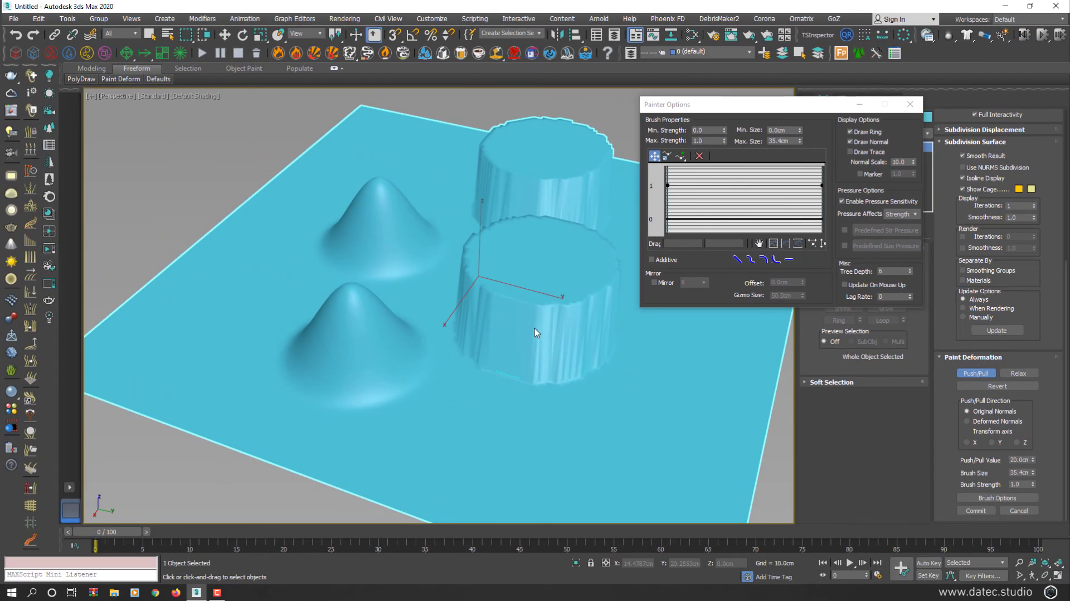
- Add two middle points to the falloff curve and set both to 0, forming a U shape
left_click(727, 194)
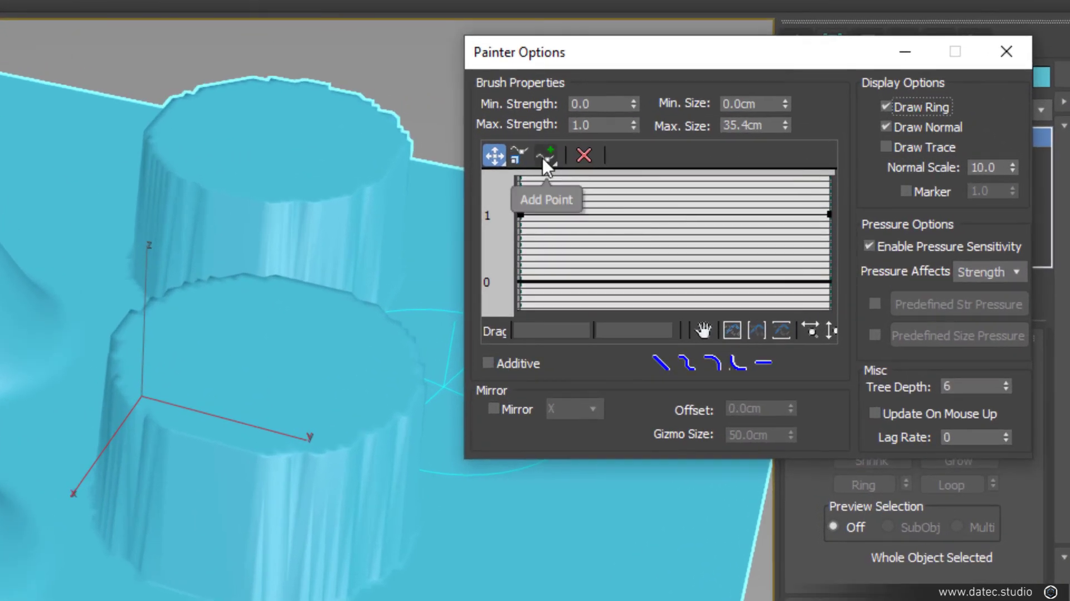
left_click(555, 156)
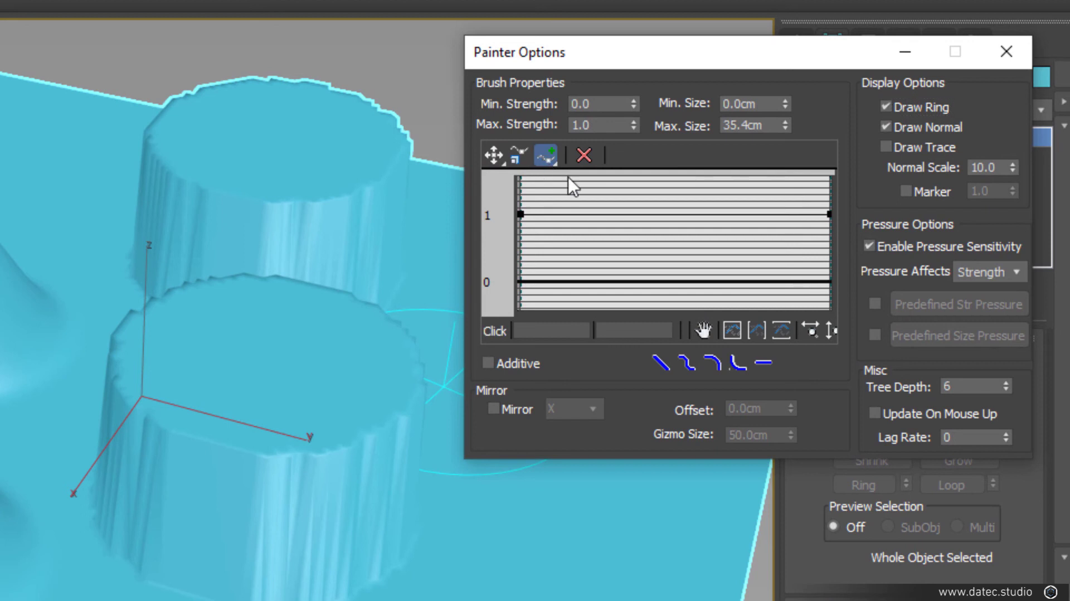
left_click(622, 214)
left_click(738, 214)
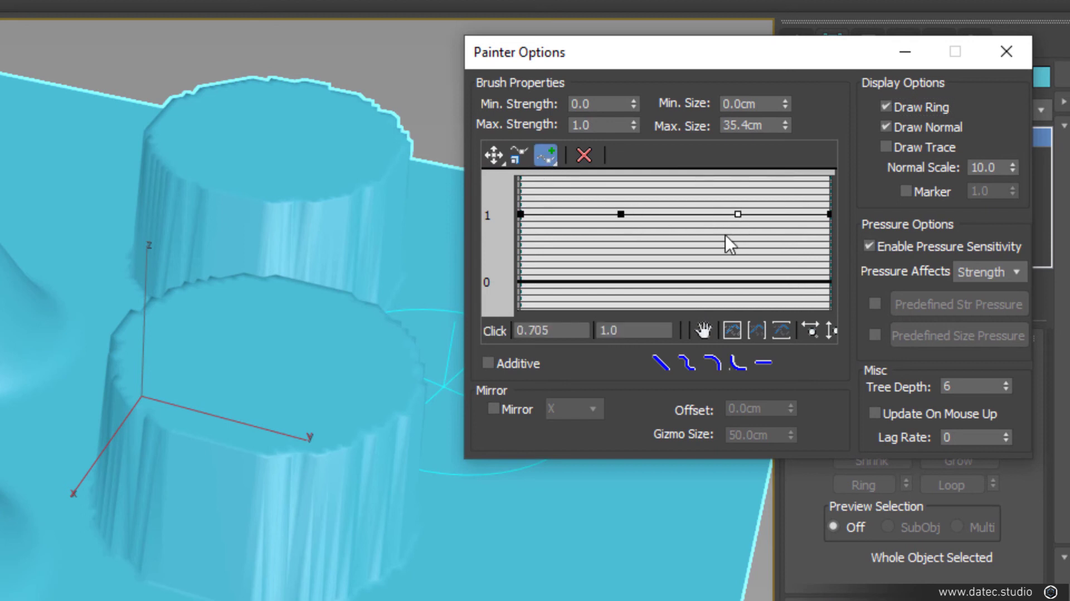
left_click(494, 154)
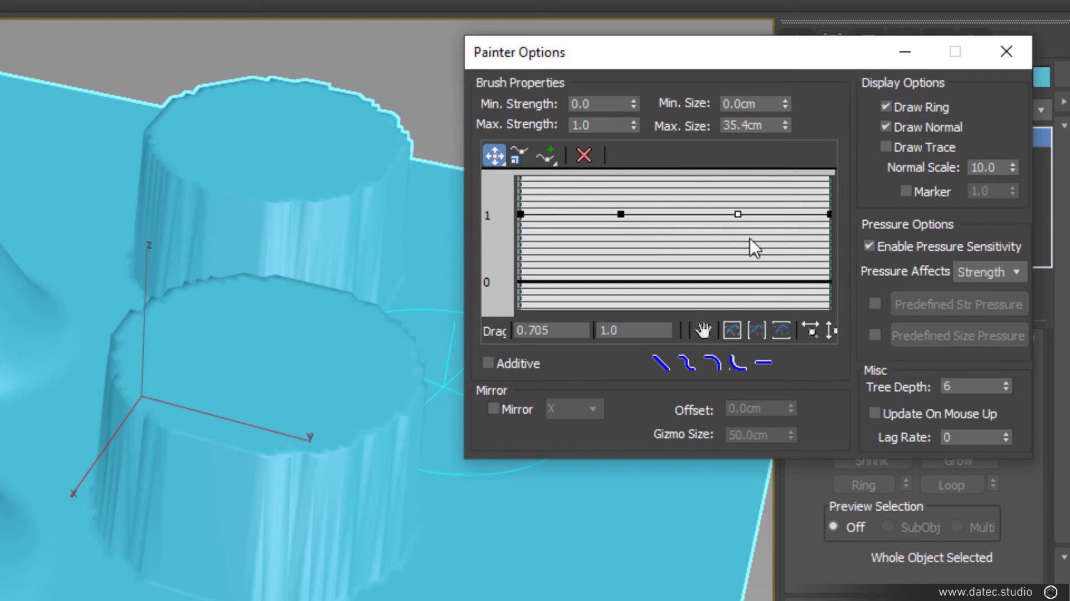
left_click_drag(751, 240, 618, 277)
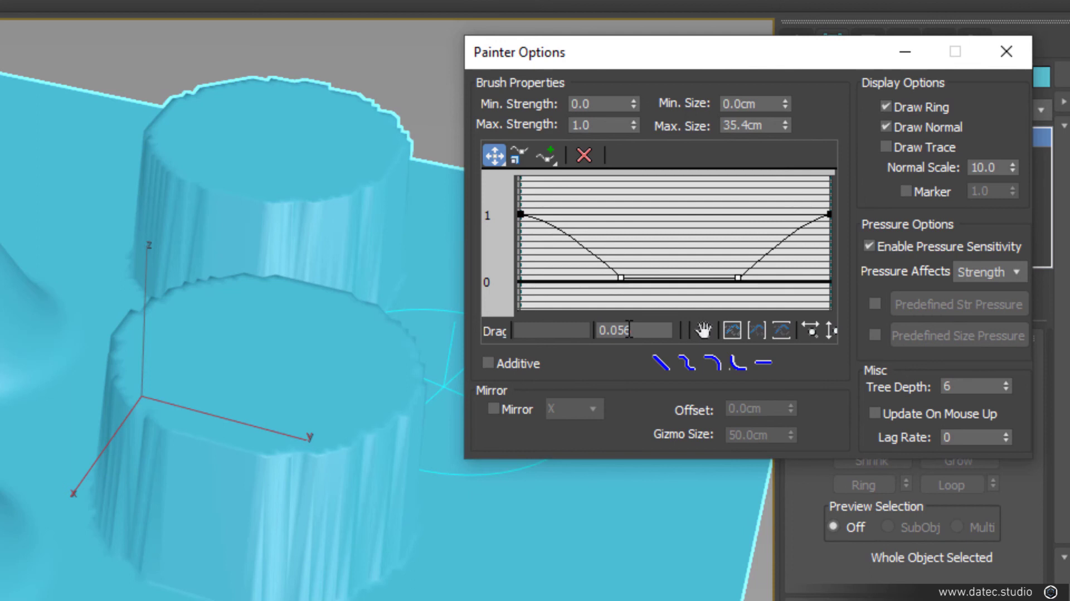
left_click_drag(629, 329, 539, 331)
type("0")
key("Return")
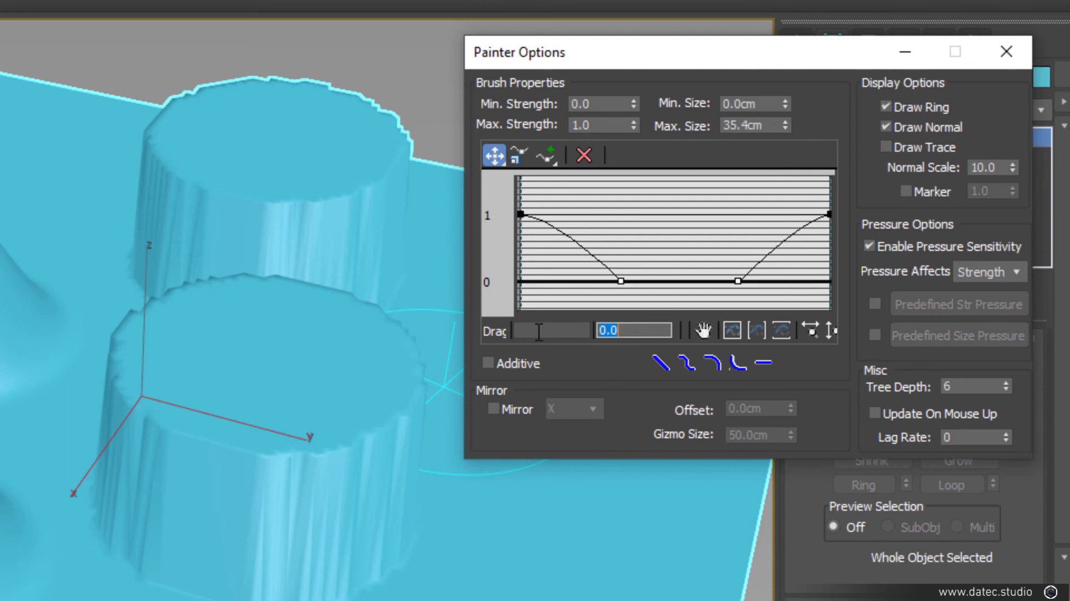
left_click(670, 227)
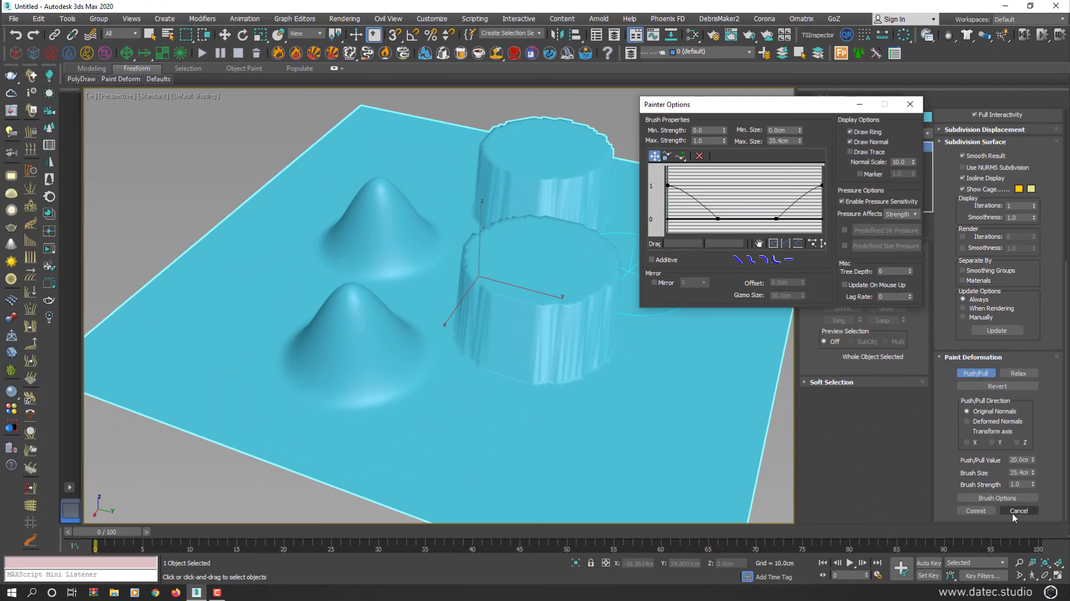
- Revert the earlier mounds and cylinders and paint a hollow ring-walled crater
left_click(1013, 511)
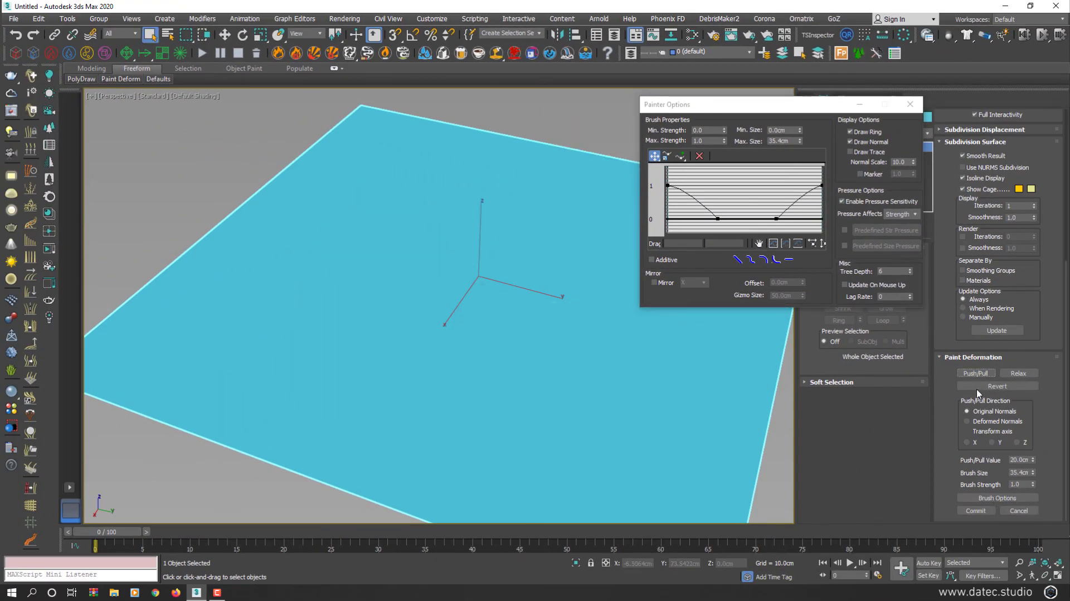
left_click_drag(394, 220, 394, 219)
mouse_move(394, 220)
middle_mouse_down("alt")
mouse_move(404, 272)
mouse_move(415, 223)
middle_mouse_up("alt")
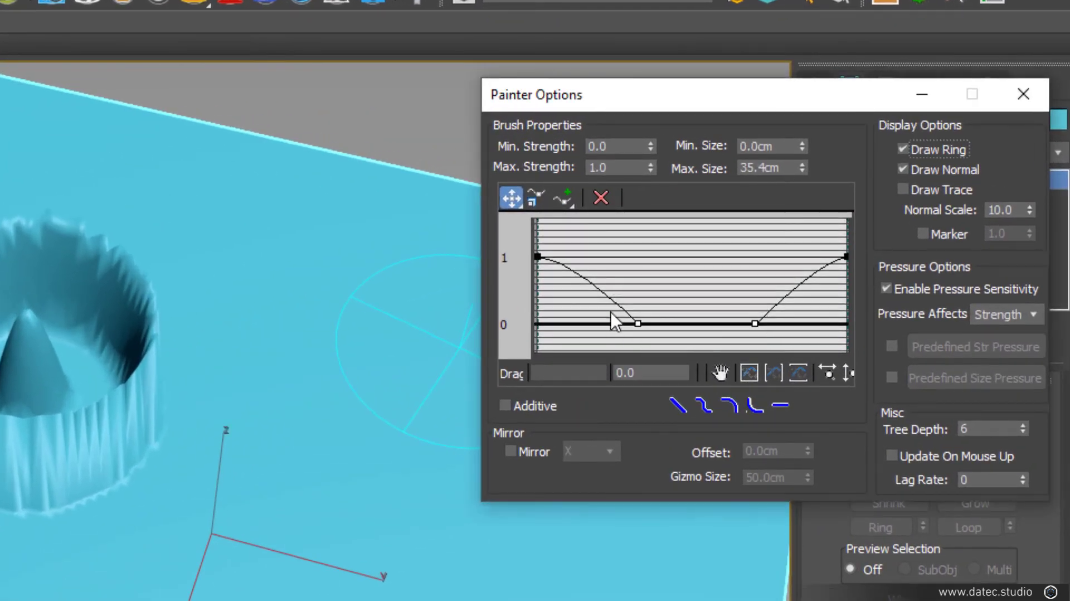
- Delete the two lowered curve points and add a new point at X 0.5
left_click(601, 197)
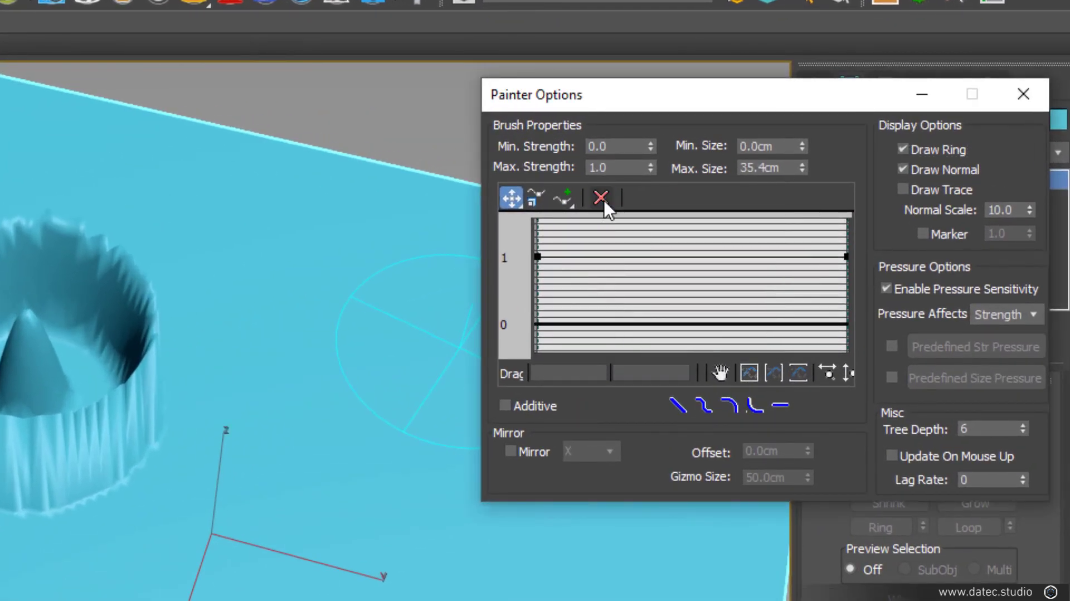
left_click(562, 198)
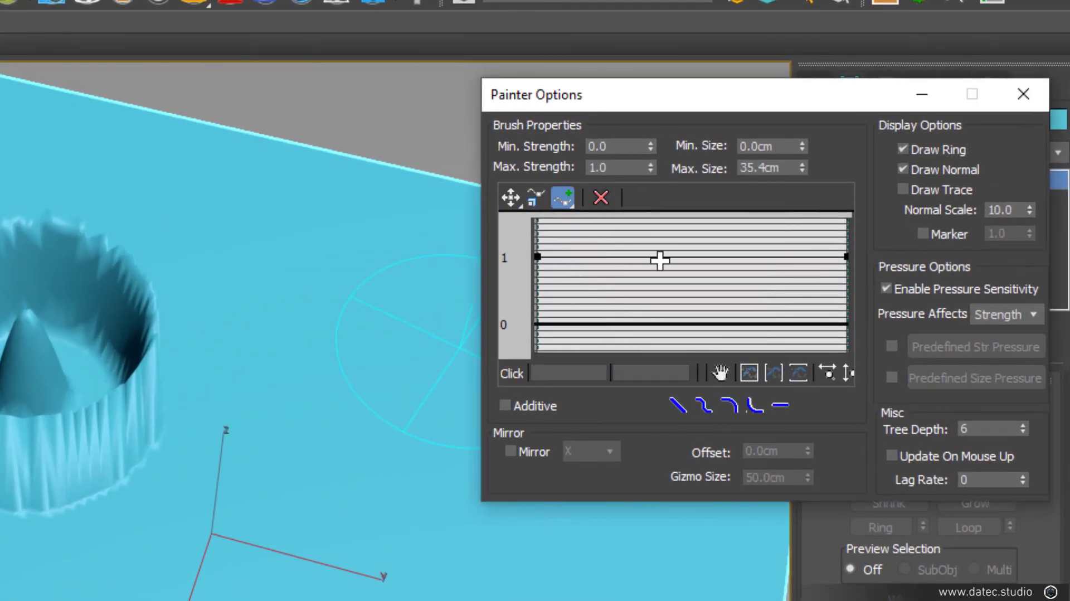
left_click(690, 257)
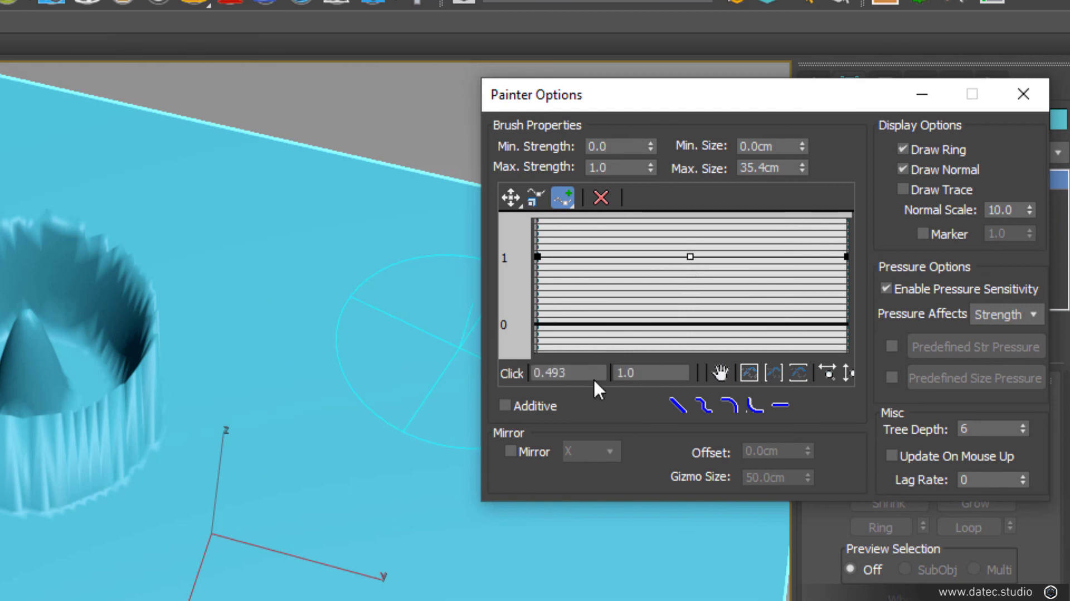
left_click(551, 372)
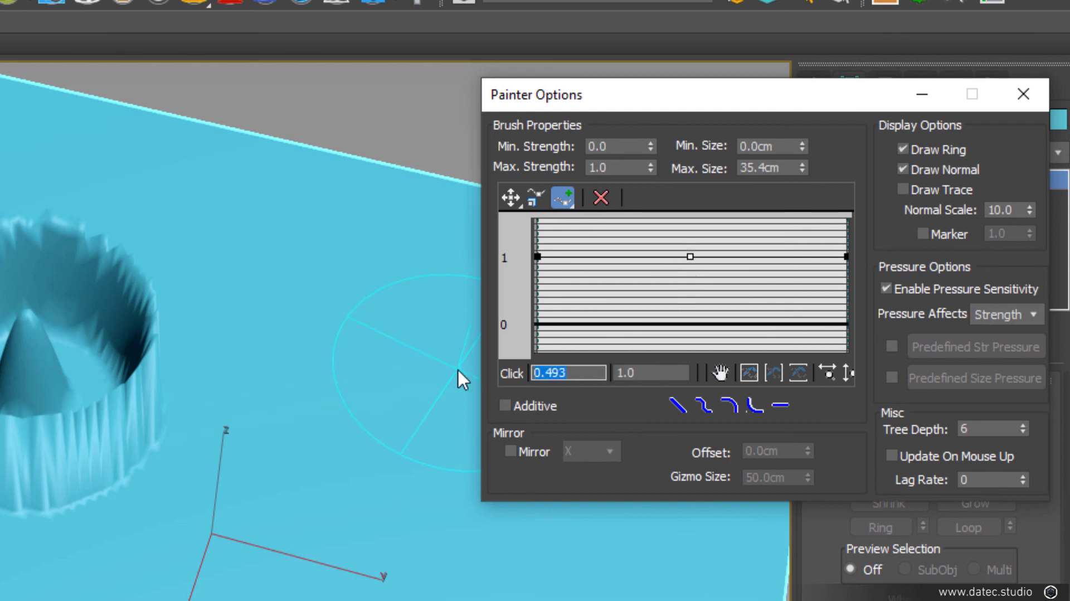
type(".5")
key("Return")
- Set both falloff curve end points' Y to 0, leaving a single peak
left_click(542, 254)
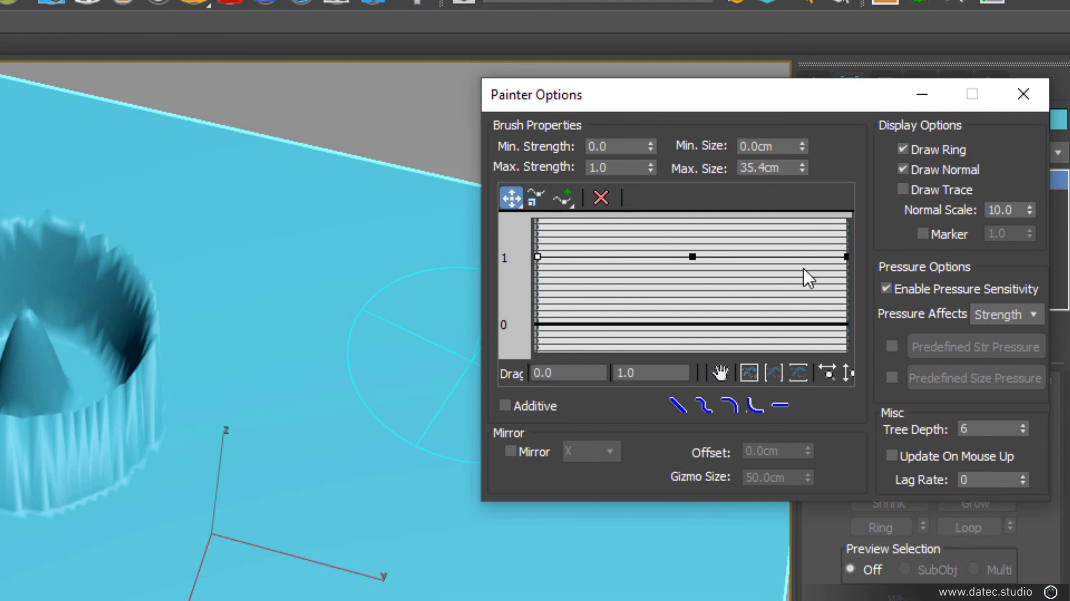
left_click(845, 255)
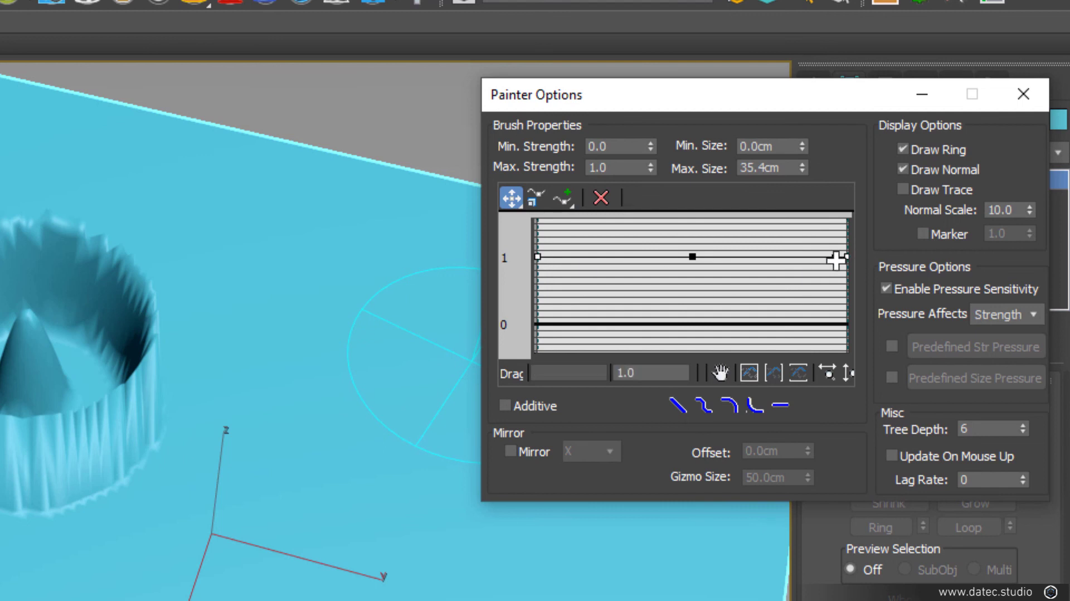
double_click(649, 373)
type("0.0")
key("Return")
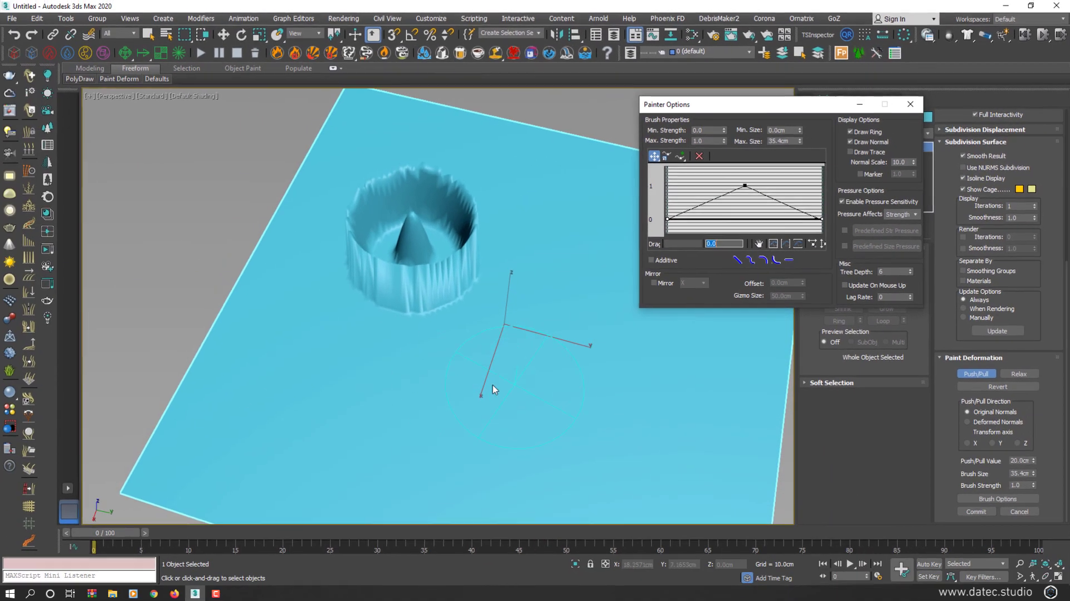
- Paint a hollow cone, then make the peak point Bezier-Smooth and widen it into a flattened arch
left_click(329, 384)
mouse_move(390, 385)
middle_mouse_down("alt")
mouse_move(412, 326)
mouse_move(394, 379)
middle_mouse_up("alt")
left_click(744, 185)
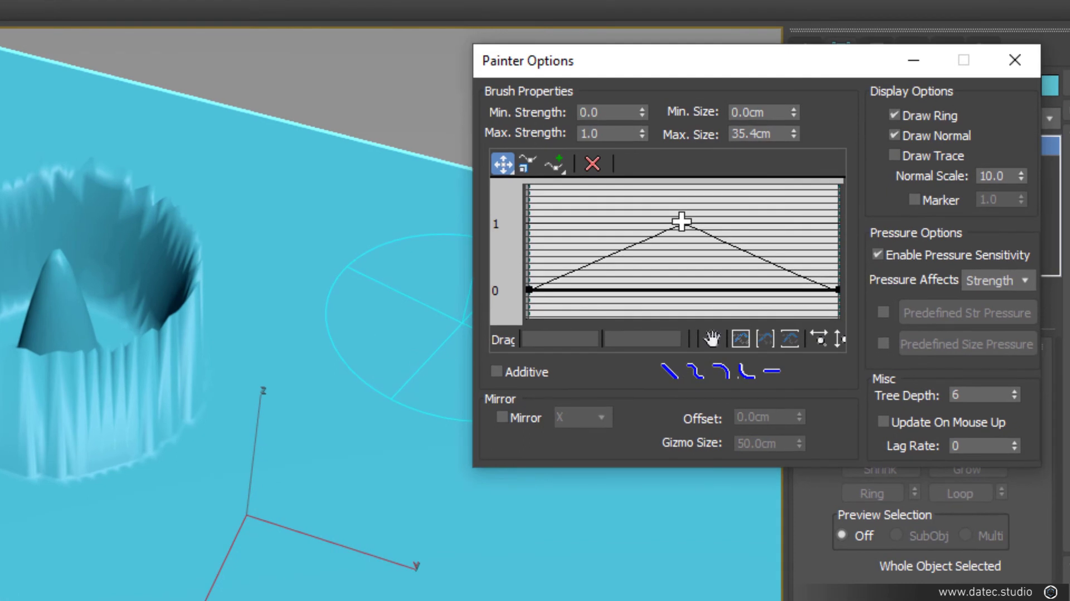
right_click(681, 222)
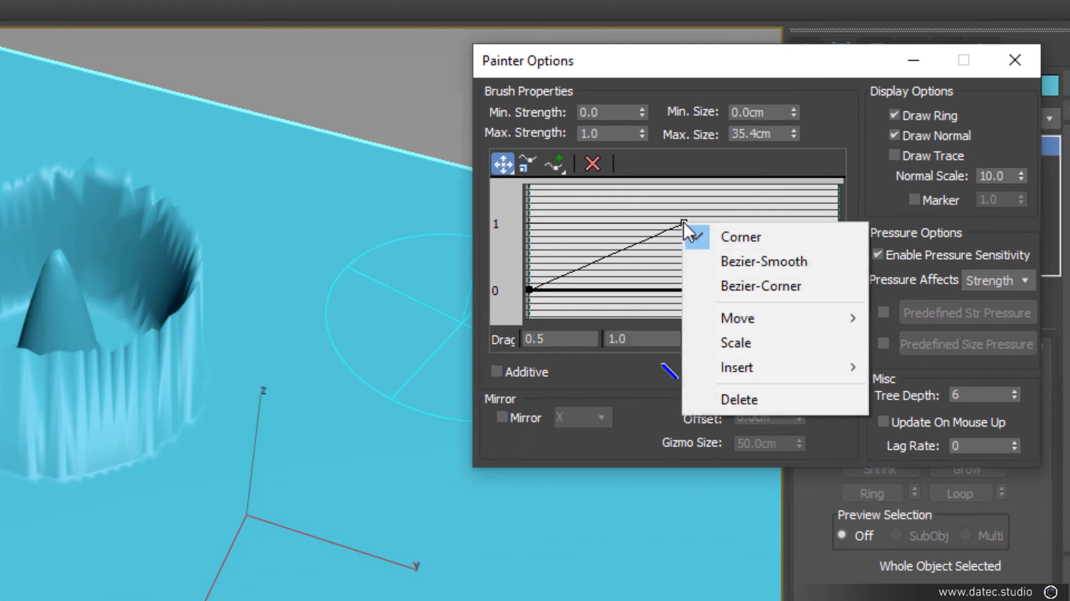
left_click(775, 269)
left_click_drag(722, 222, 780, 223)
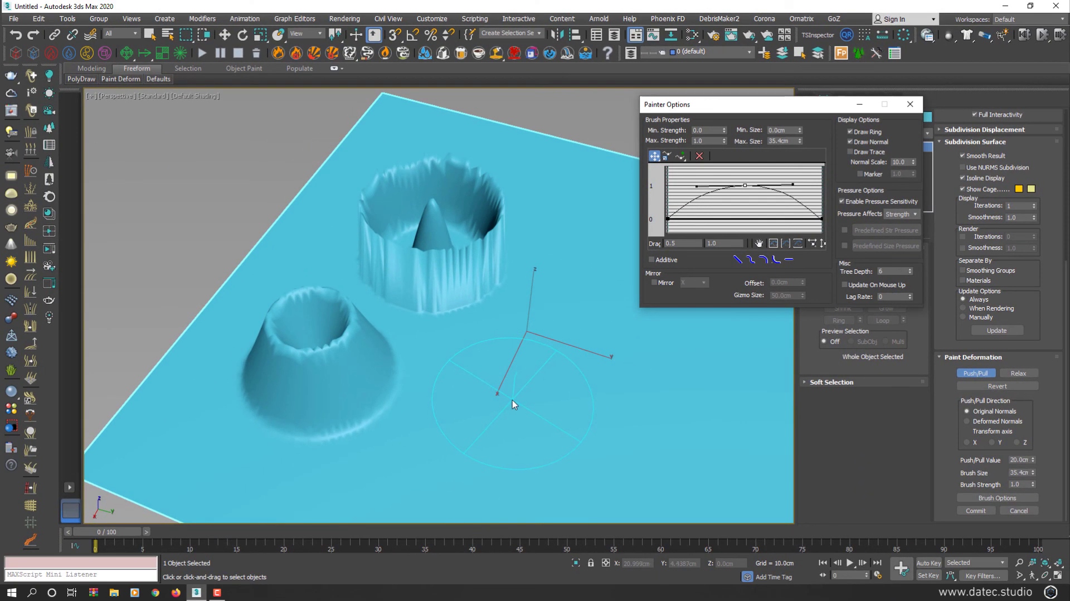
- Paint a dome with a central pit and view all the shapes from a lower angle
left_click(487, 420)
scroll(485, 344, "up", 3)
scroll(444, 312, "down", 2)
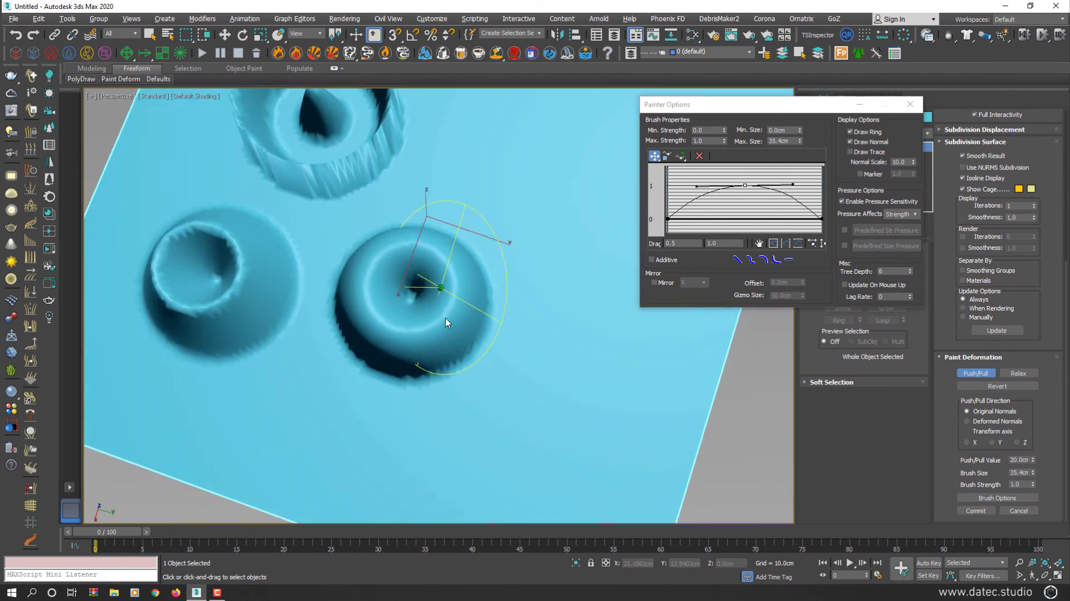
middle_click_drag(445, 318, 456, 286, "alt")
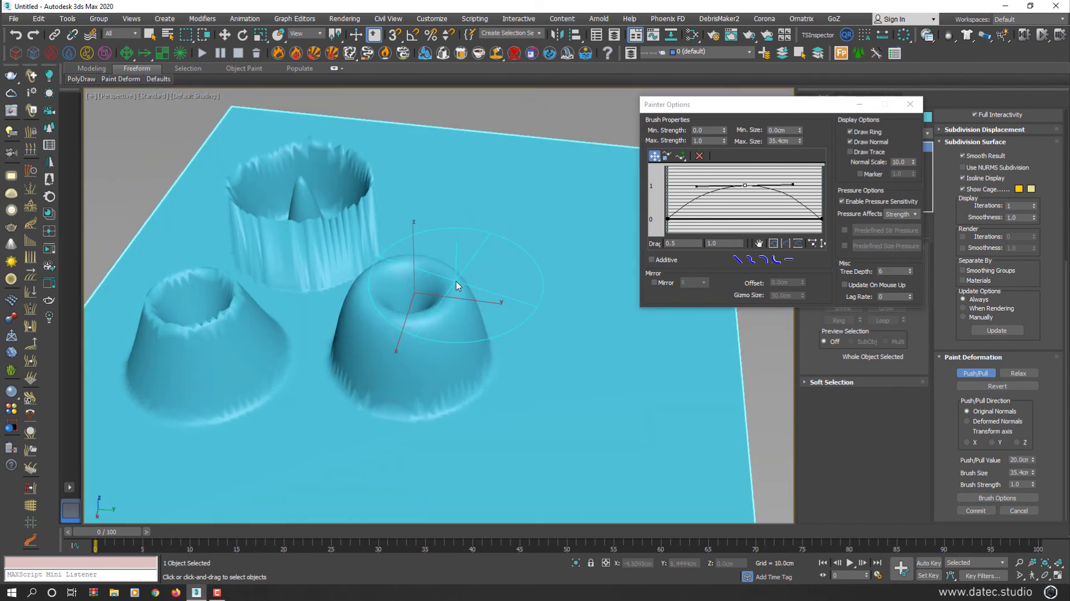